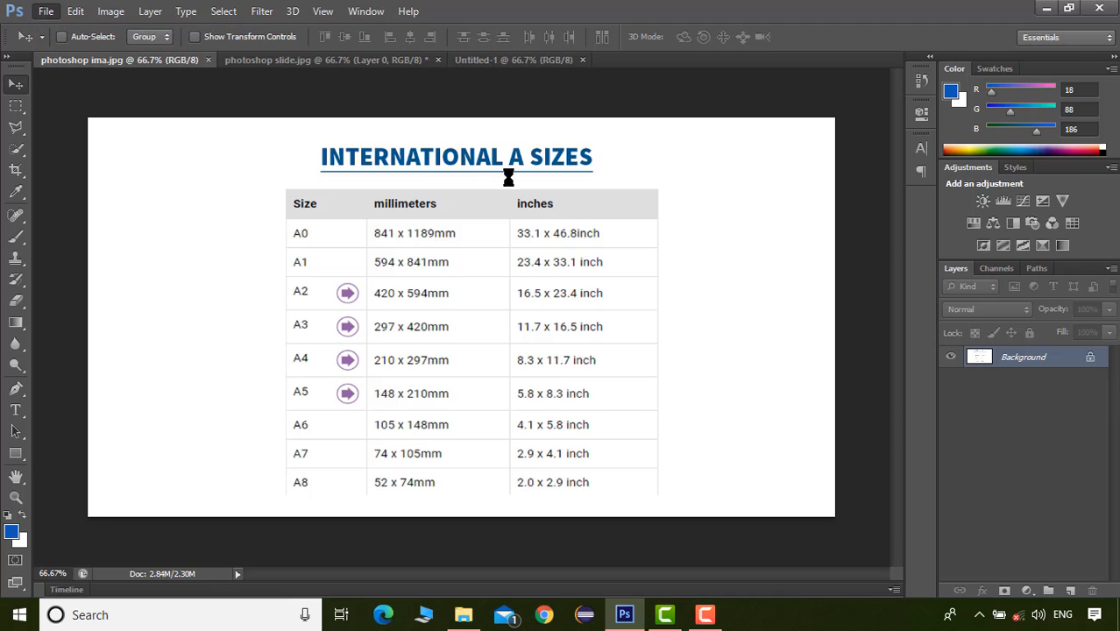
Review the size units and resolution settings offered for a new document beside the A-size chart, without creating the document
{"action": "left_click_drag", "start_coordinate": [507, 128], "coordinate": [632, 229]}
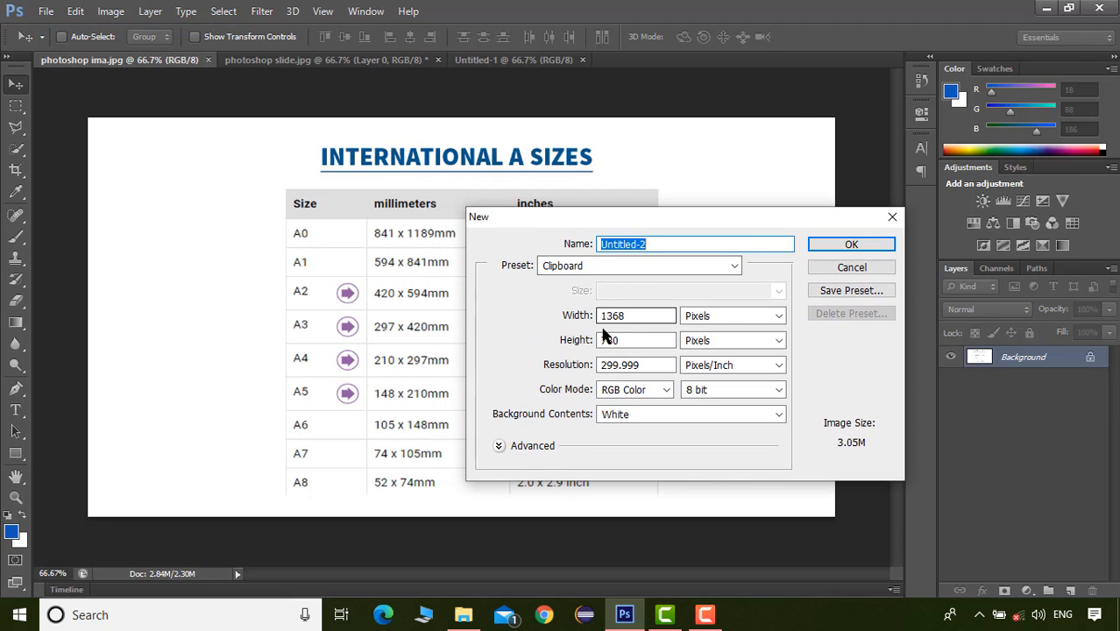
{"action": "left_click", "coordinate": [737, 341]}
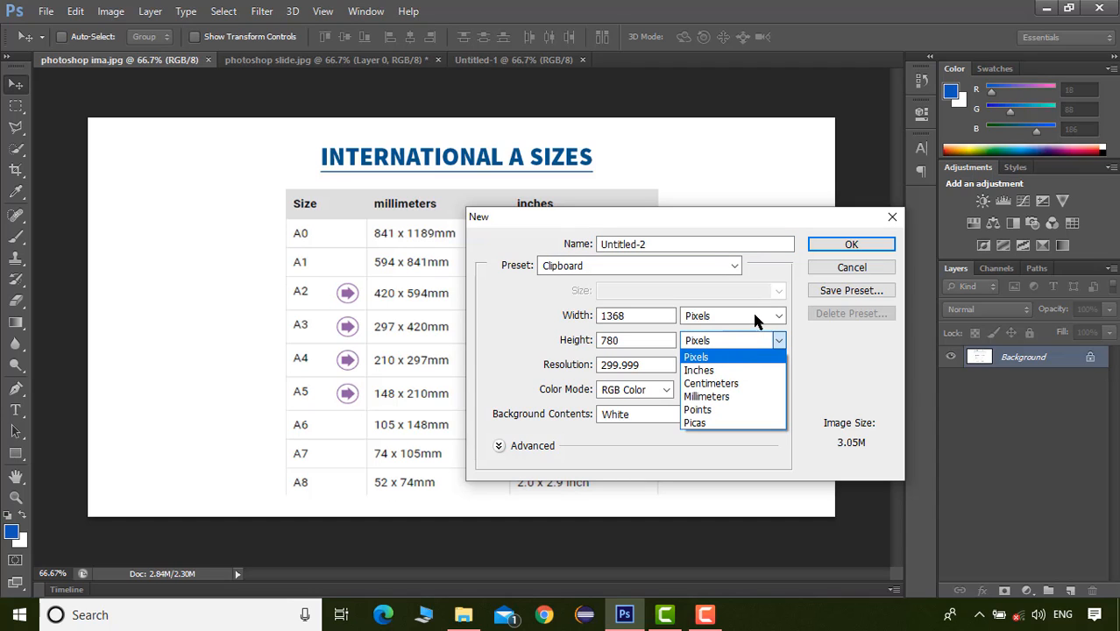
{"action": "left_click", "coordinate": [754, 321]}
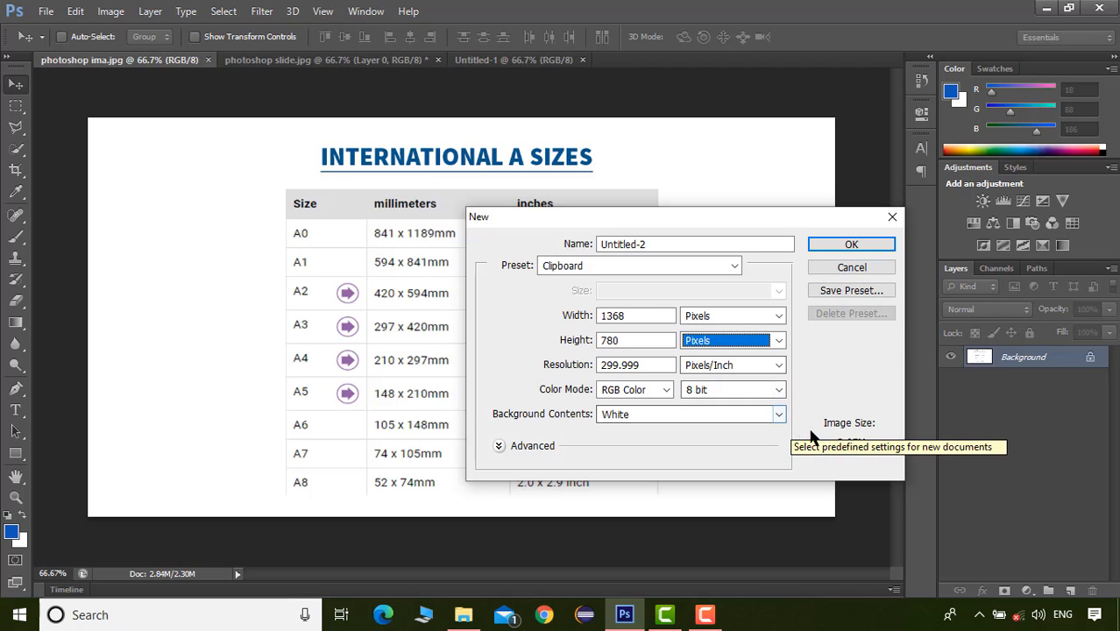
{"action": "left_click", "coordinate": [643, 365]}
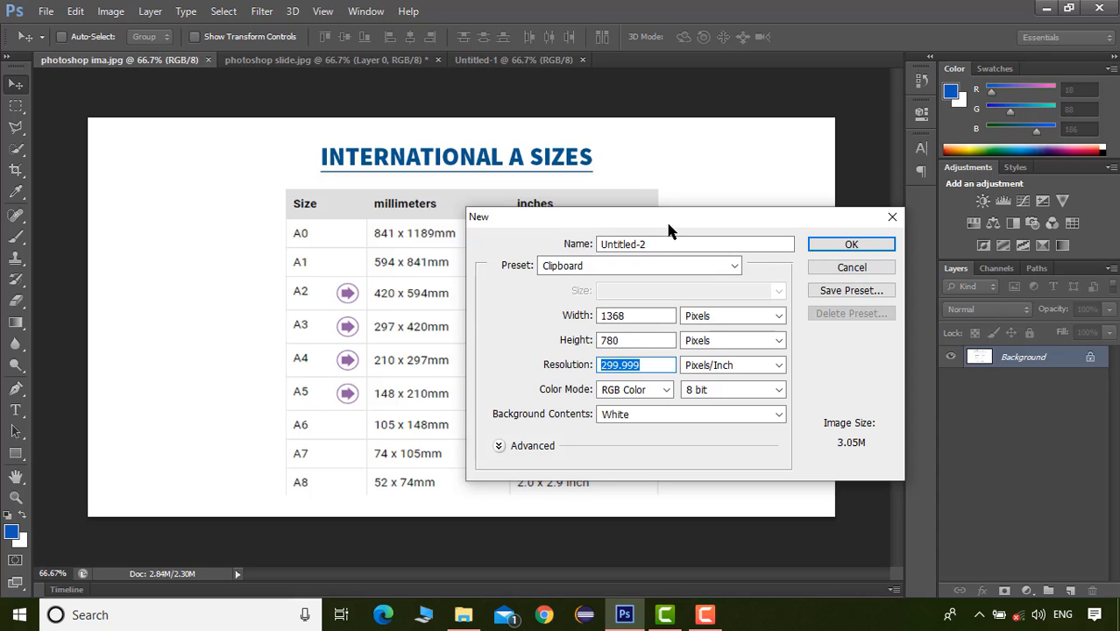
{"action": "left_click_drag", "start_coordinate": [670, 227], "coordinate": [556, 202]}
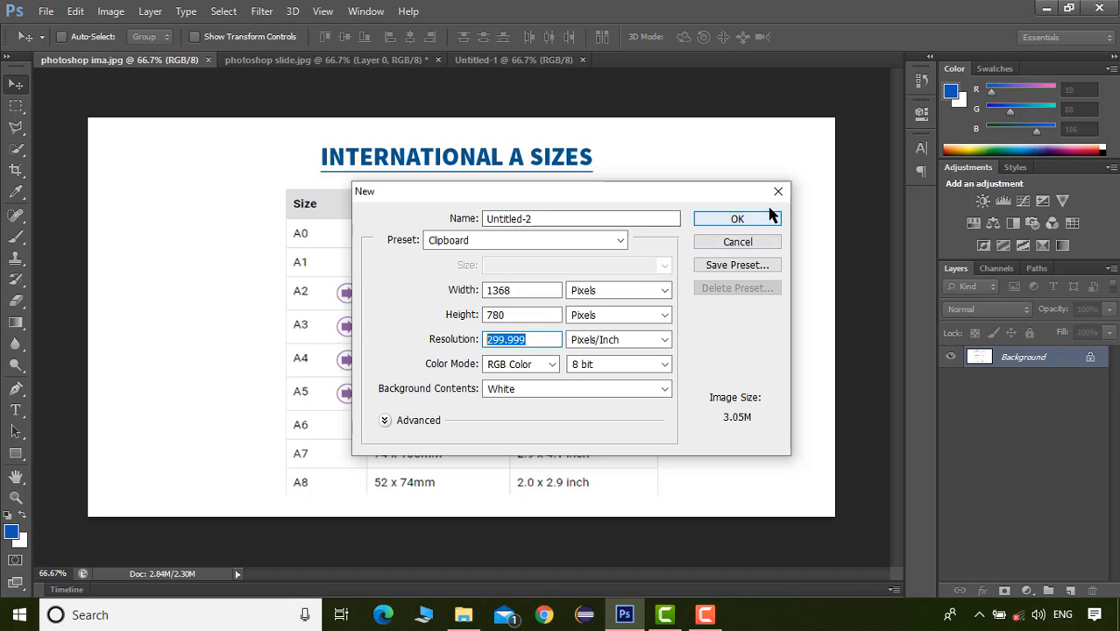
{"action": "left_click_drag", "start_coordinate": [650, 198], "coordinate": [894, 270]}
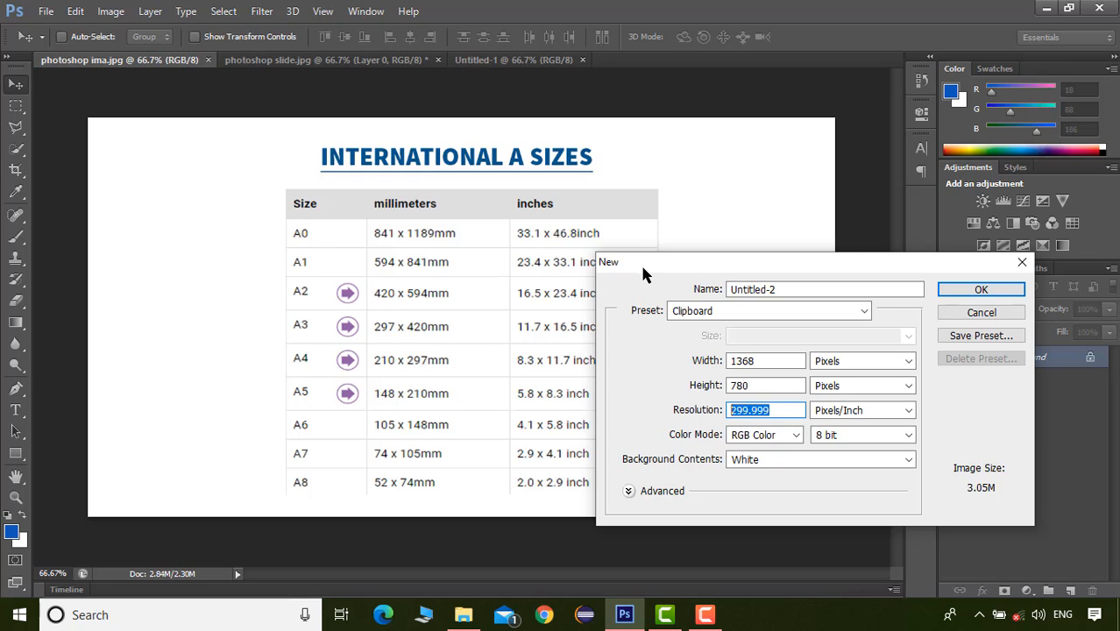
{"action": "left_click_drag", "start_coordinate": [643, 265], "coordinate": [355, 211]}
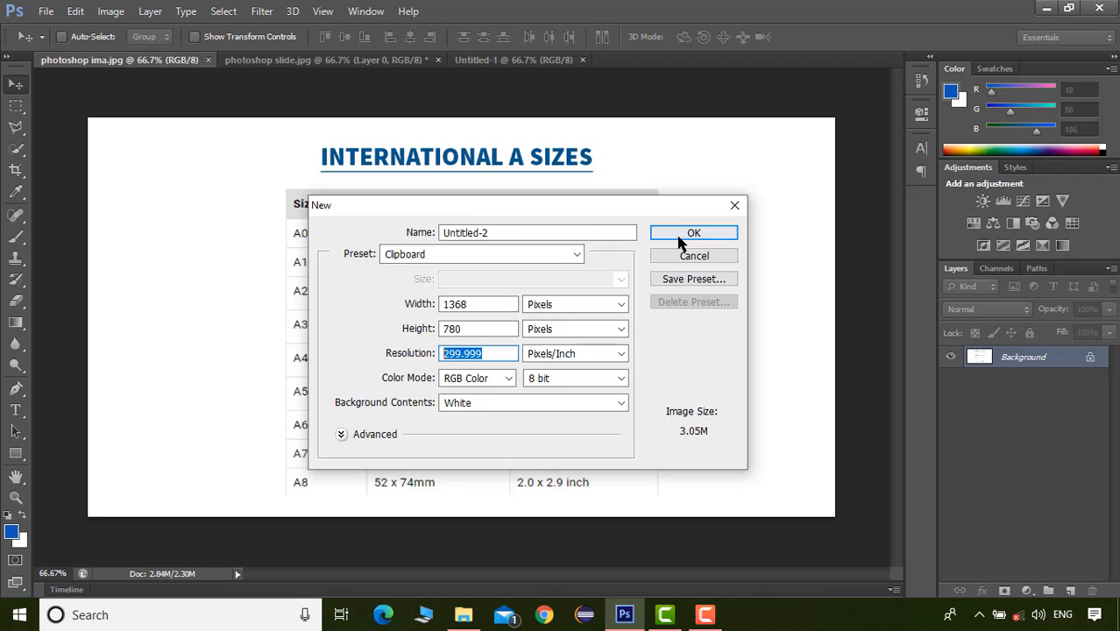
{"action": "left_click", "coordinate": [736, 205]}
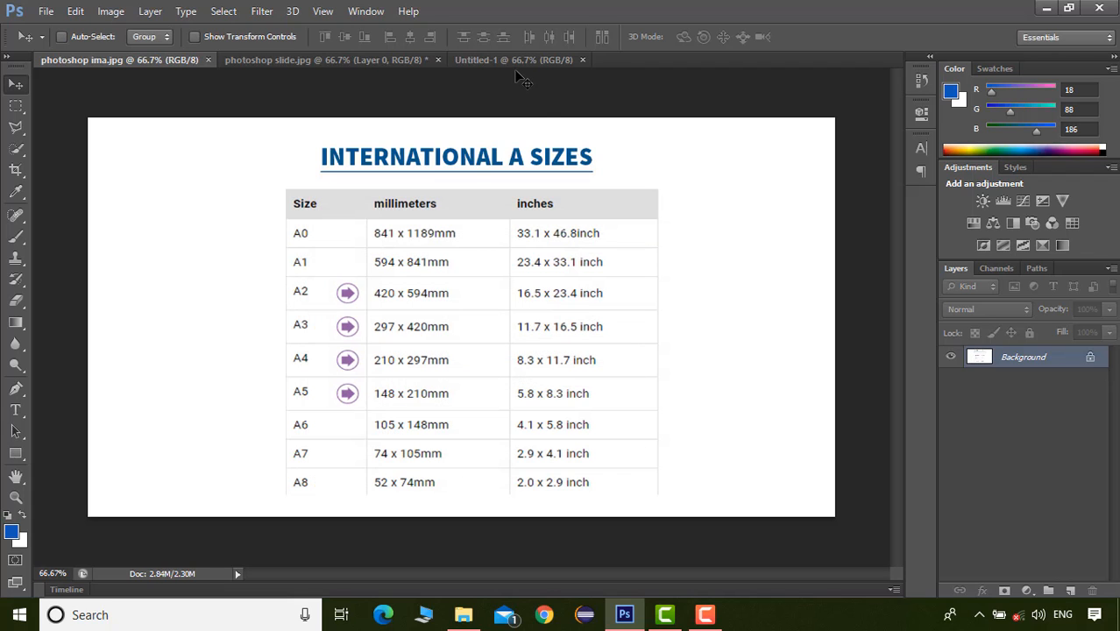
Switch to the Untitled-1 document and convert its locked Background into a regular layer named Layer 0
{"action": "left_click", "coordinate": [512, 61]}
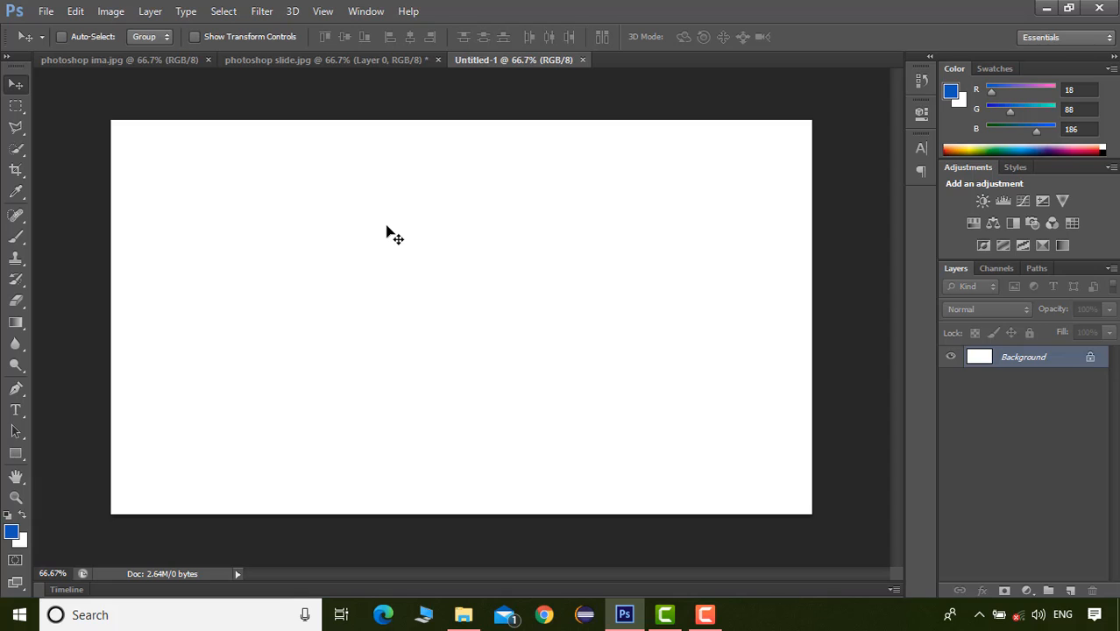
{"action": "double_click", "coordinate": [1091, 362]}
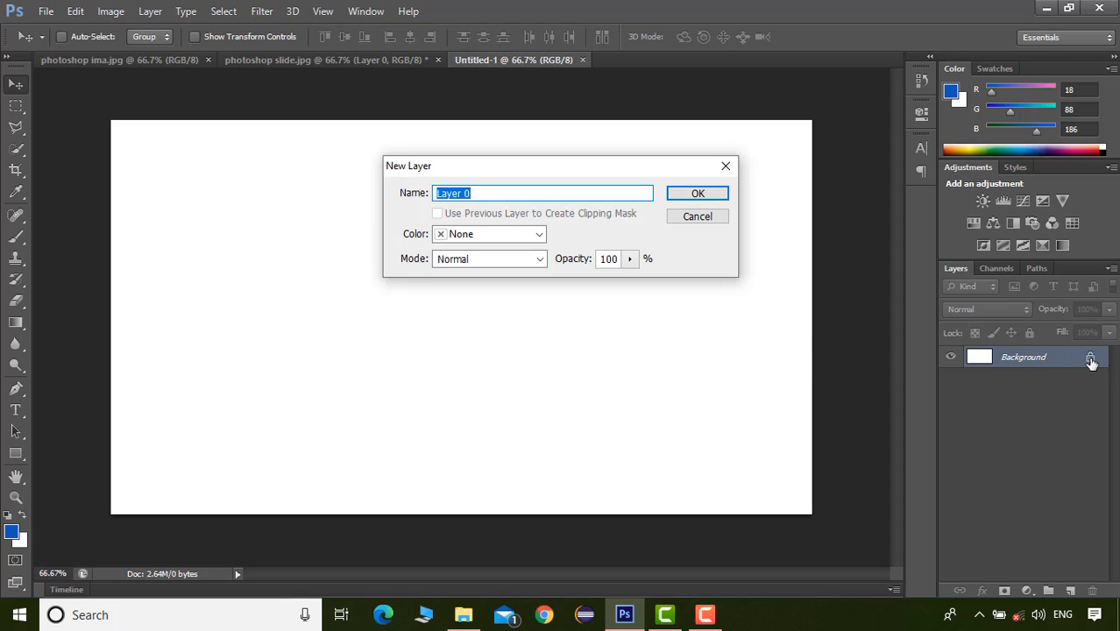
{"action": "left_click", "coordinate": [706, 190]}
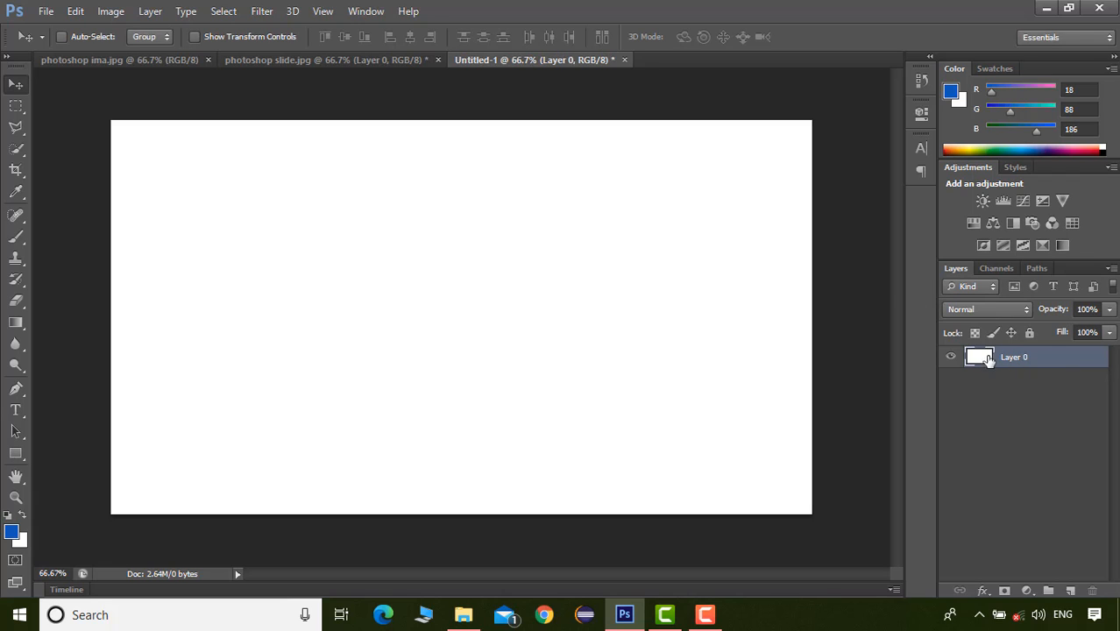
Add a new empty layer named Layer 1 above Layer 0 with Normal mode and 100% opacity
{"action": "left_click", "coordinate": [150, 11]}
{"action": "mouse_move", "coordinate": [158, 32]}
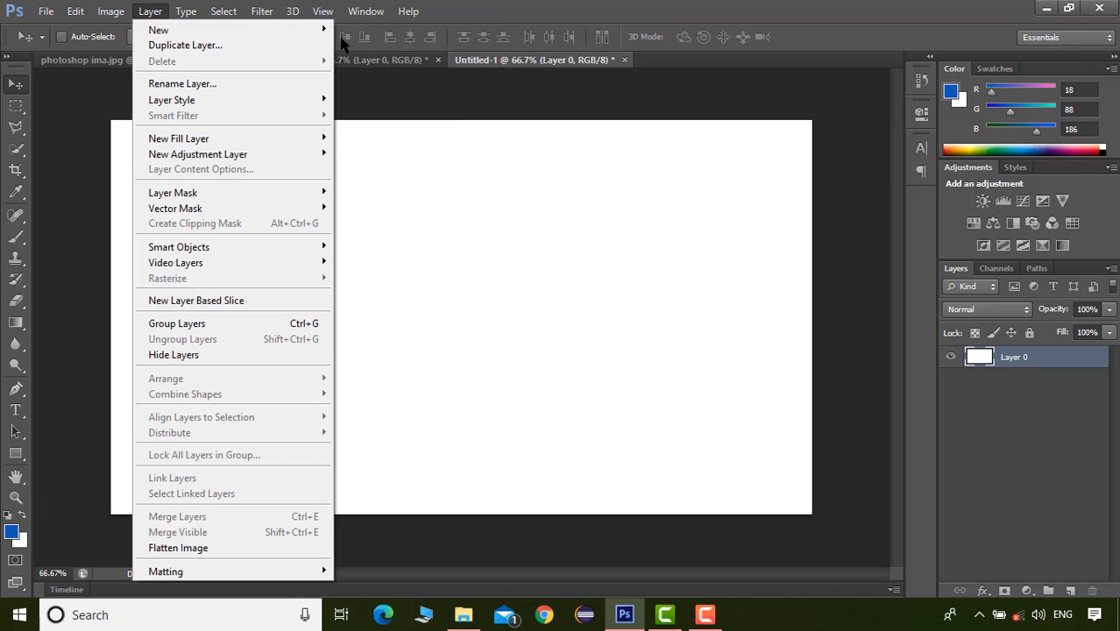
{"action": "left_click", "coordinate": [365, 35]}
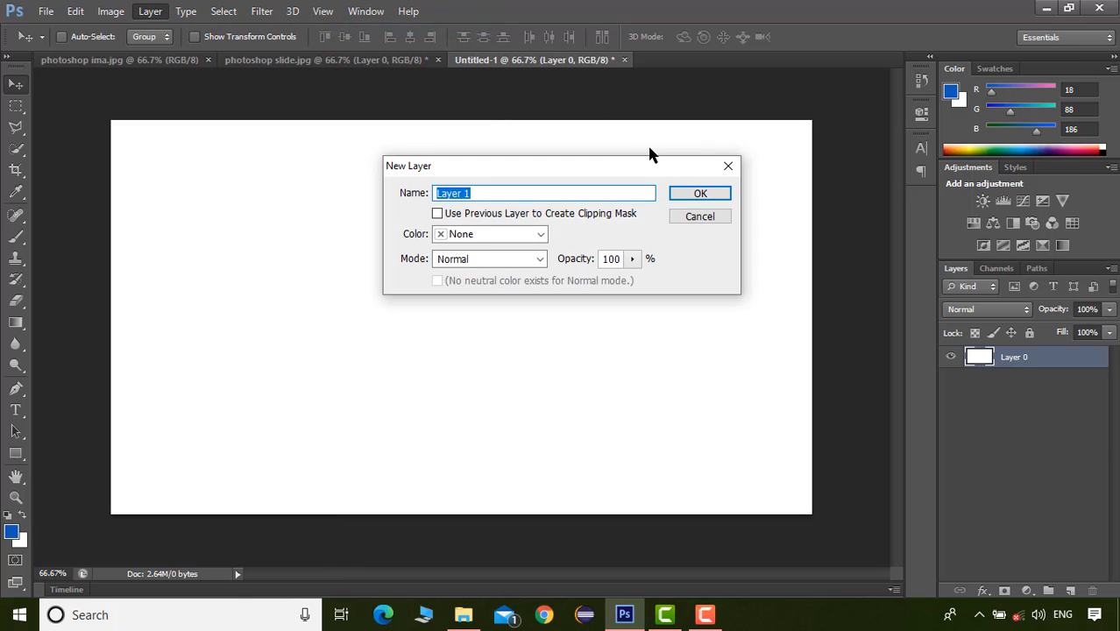
{"action": "left_click", "coordinate": [703, 193]}
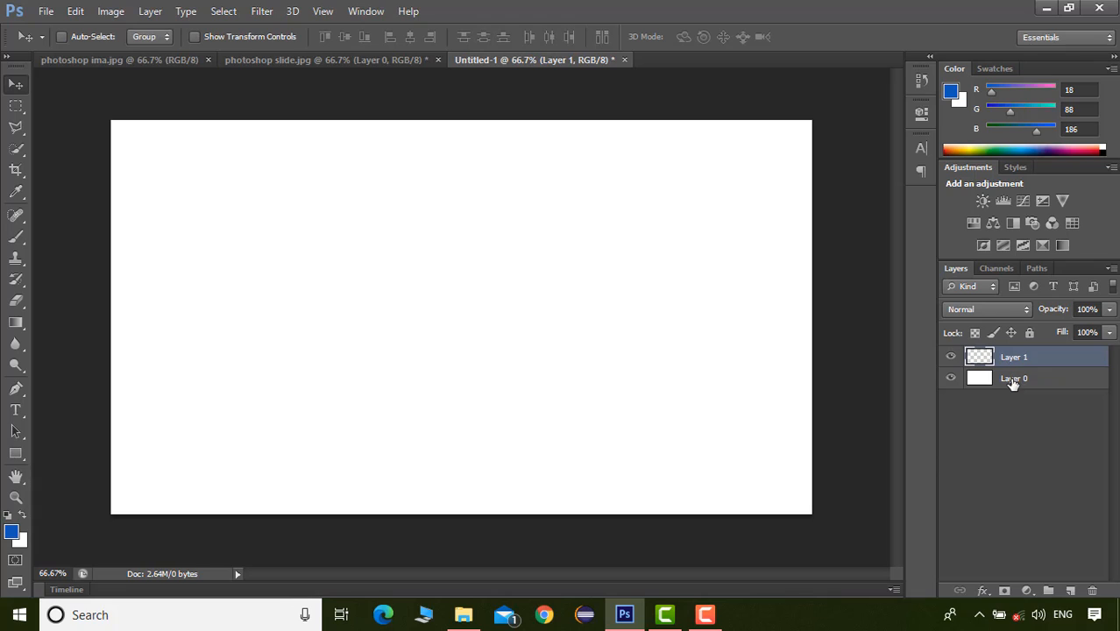
Brush a thick horizontal band in blue 3272cc on Layer 1, above the canvas centre, and toggle that layer's visibility off and on
{"action": "left_click", "coordinate": [1012, 380]}
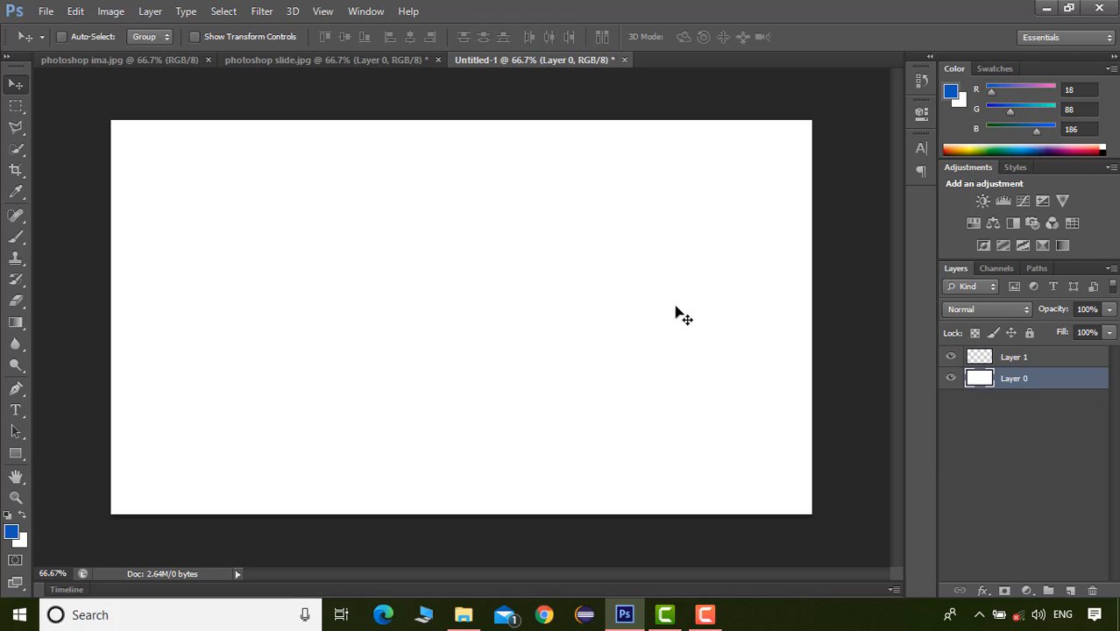
{"action": "left_click", "coordinate": [999, 360]}
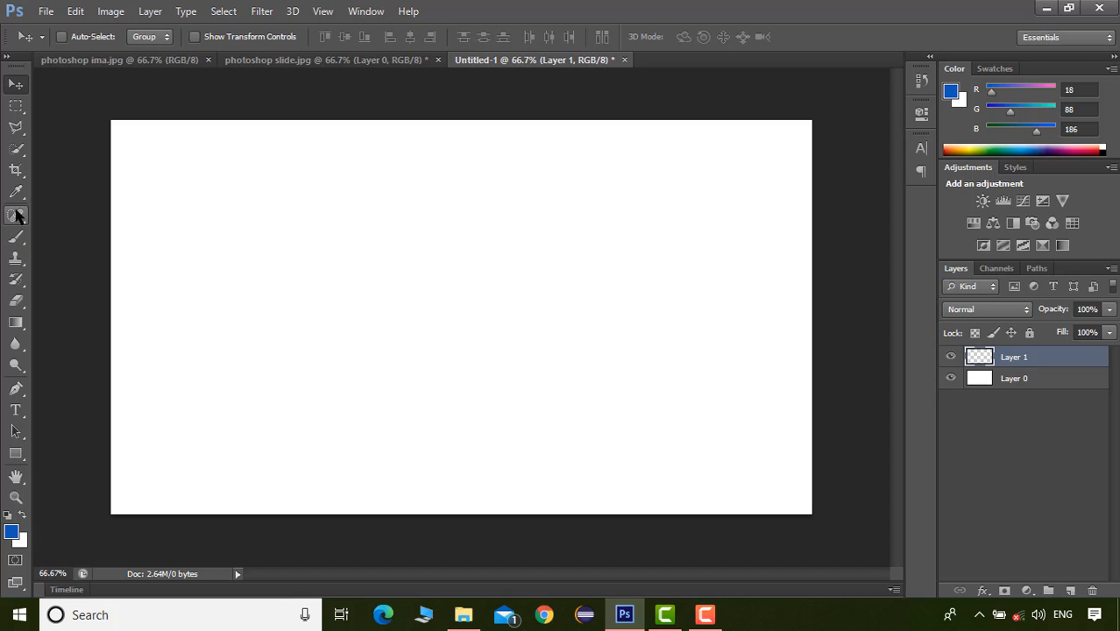
{"action": "left_click", "coordinate": [16, 238]}
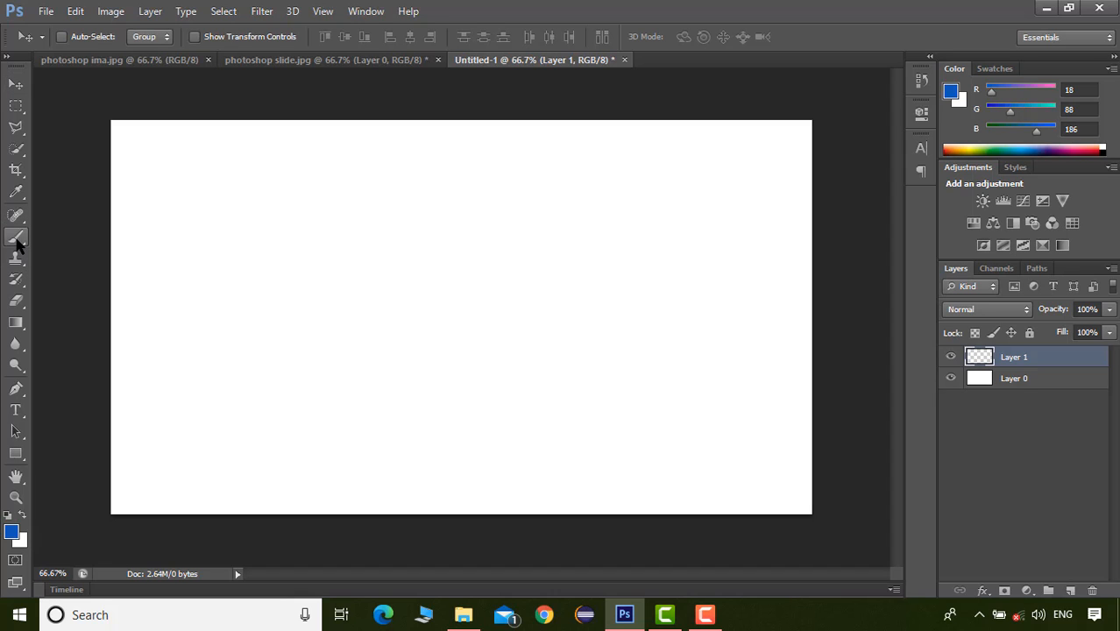
{"action": "left_click", "coordinate": [11, 531]}
{"action": "left_click", "coordinate": [847, 241]}
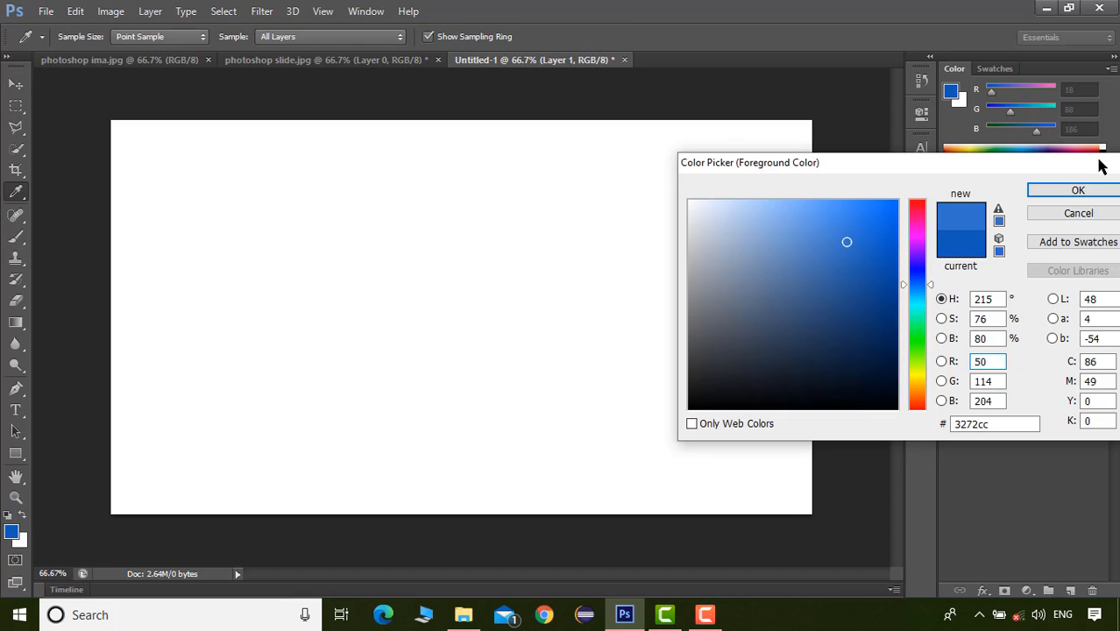
{"action": "key", "text": "Return"}
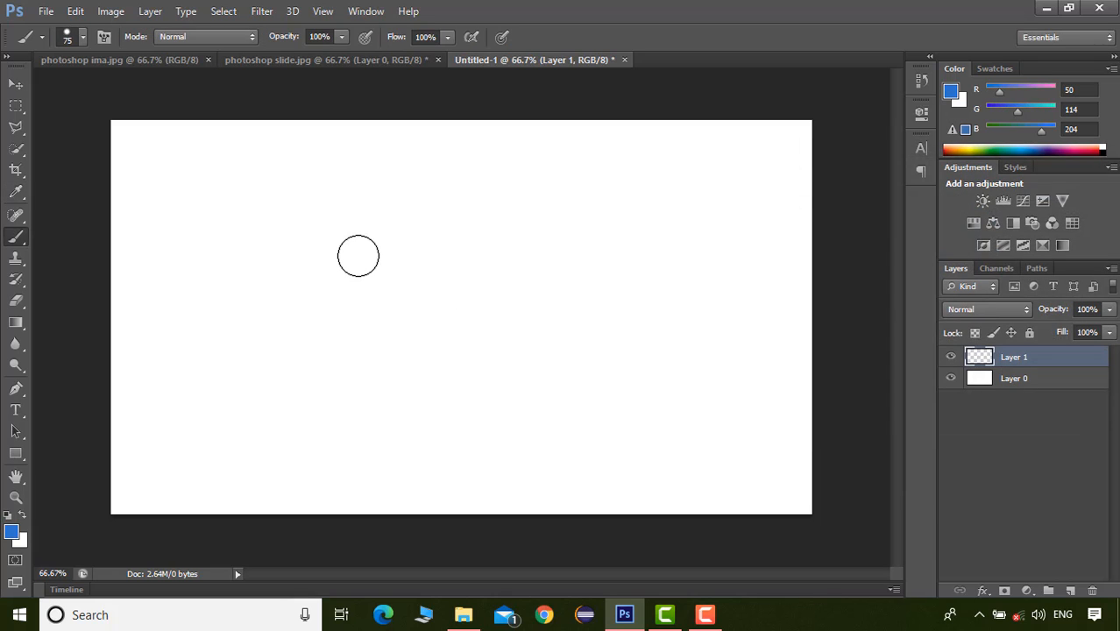
{"action": "left_click", "coordinate": [359, 253]}
{"action": "mouse_move", "coordinate": [360, 253]}
{"action": "left_mouse_down"}
{"action": "mouse_move", "coordinate": [489, 248]}
{"action": "mouse_move", "coordinate": [557, 264]}
{"action": "mouse_move", "coordinate": [414, 274]}
{"action": "mouse_move", "coordinate": [359, 265]}
{"action": "mouse_move", "coordinate": [527, 265]}
{"action": "mouse_move", "coordinate": [353, 288]}
{"action": "mouse_move", "coordinate": [449, 291]}
{"action": "left_mouse_up"}
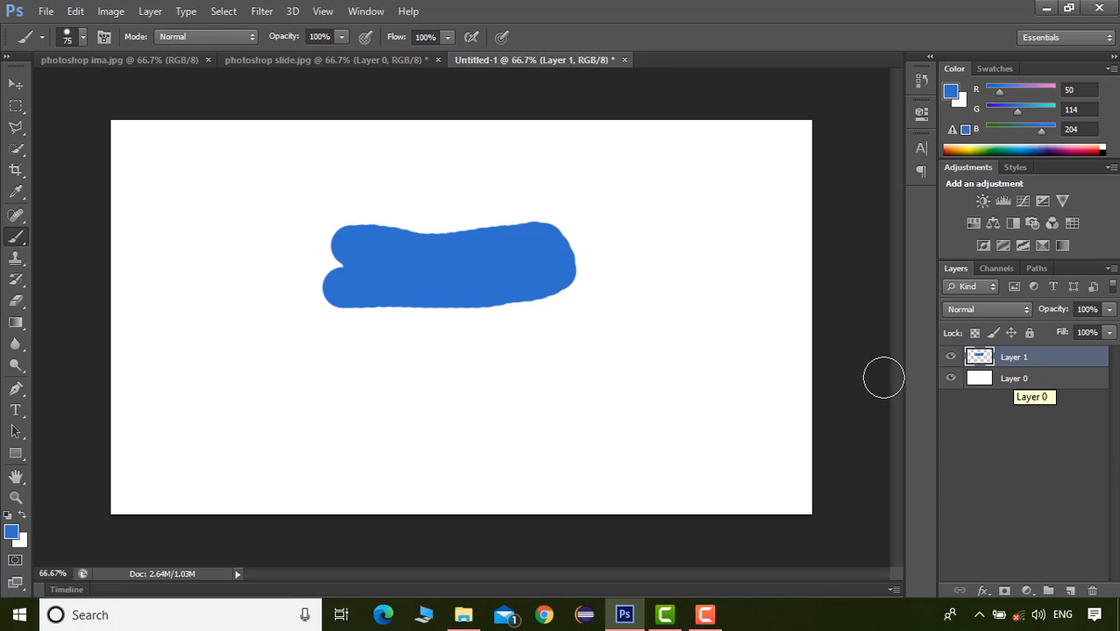
{"action": "left_click", "coordinate": [951, 359]}
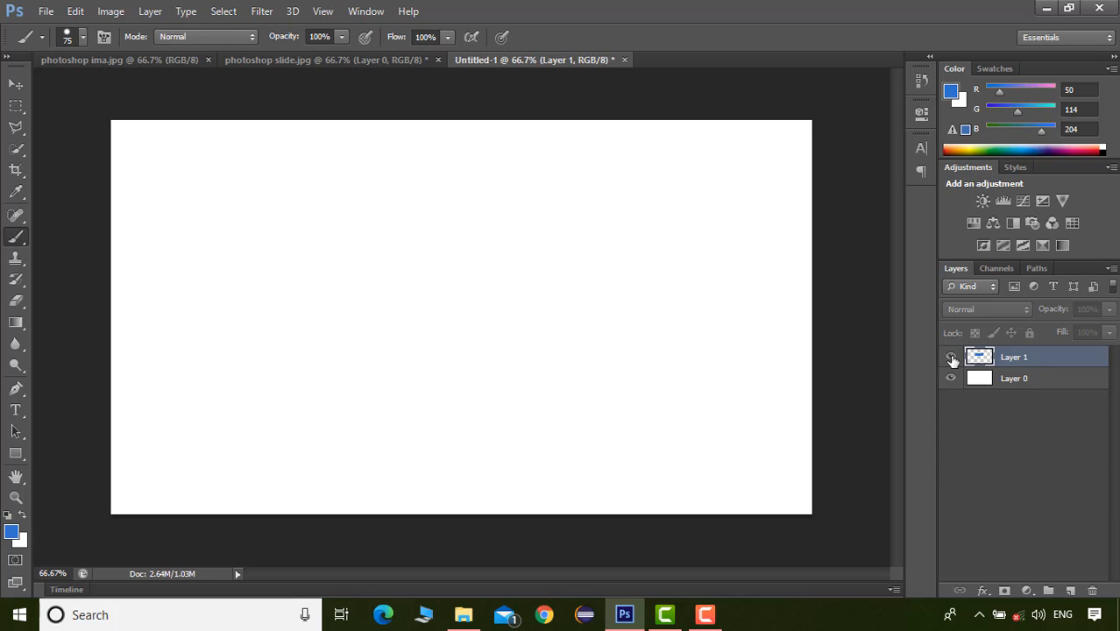
{"action": "left_click", "coordinate": [950, 357]}
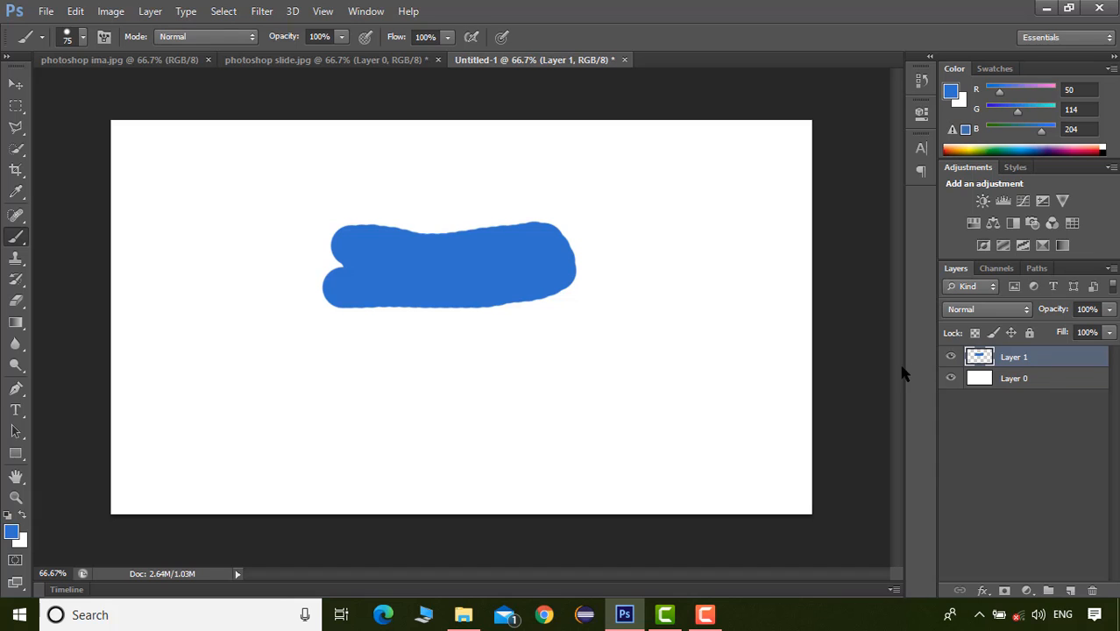
Add another empty layer, Layer 2, above the layer holding the blue brush band
{"action": "left_click", "coordinate": [150, 11]}
{"action": "mouse_move", "coordinate": [175, 29]}
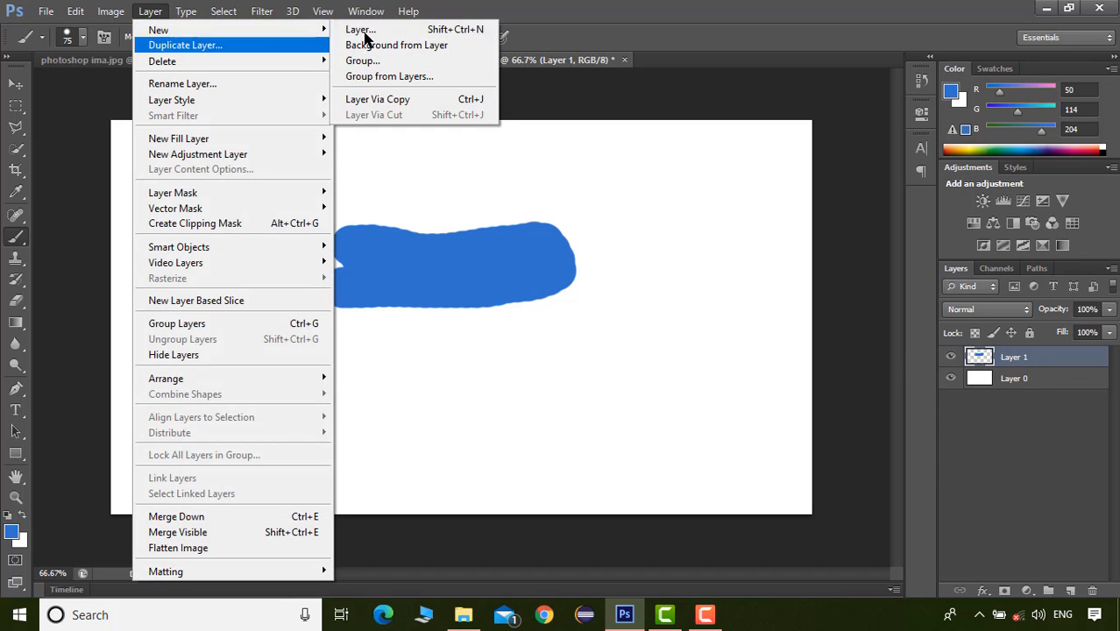
{"action": "left_click", "coordinate": [360, 30]}
{"action": "left_click", "coordinate": [688, 193]}
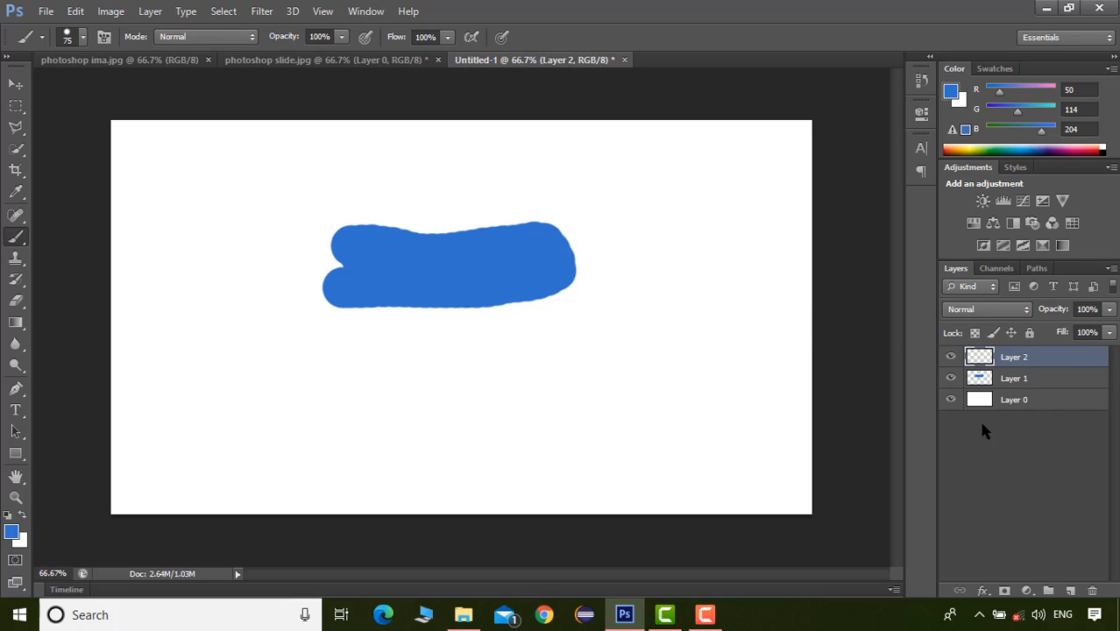
Add the text "LEARN" on Layer 2 and move it above the blue band, near the canvas's upper edge
{"action": "left_click", "coordinate": [17, 409]}
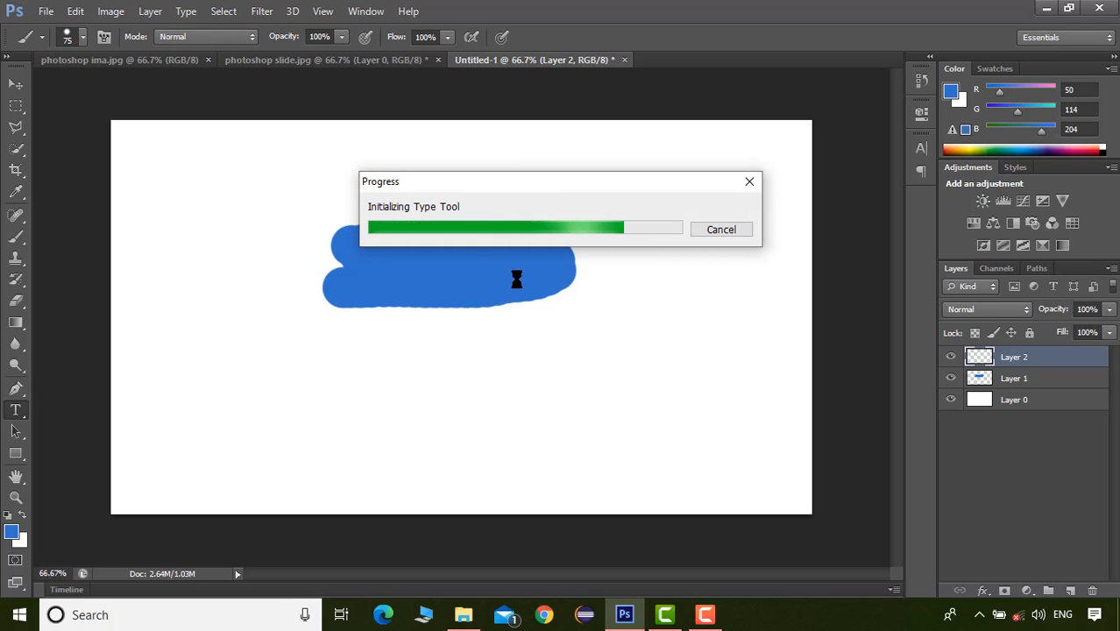
{"action": "left_click", "coordinate": [430, 358]}
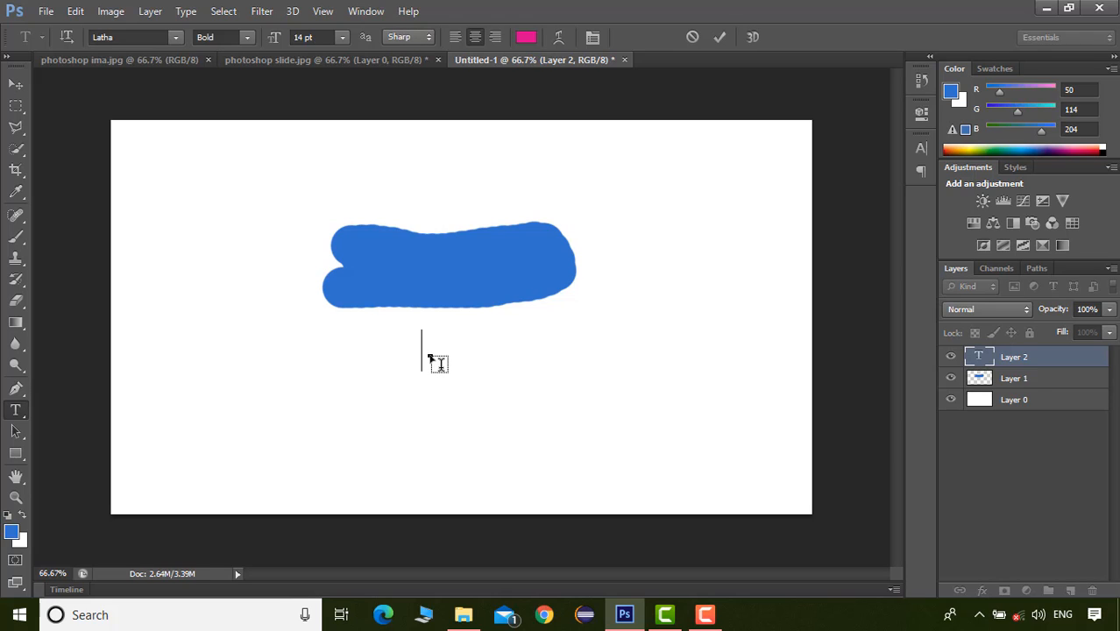
{"action": "type", "text": "LEARN"}
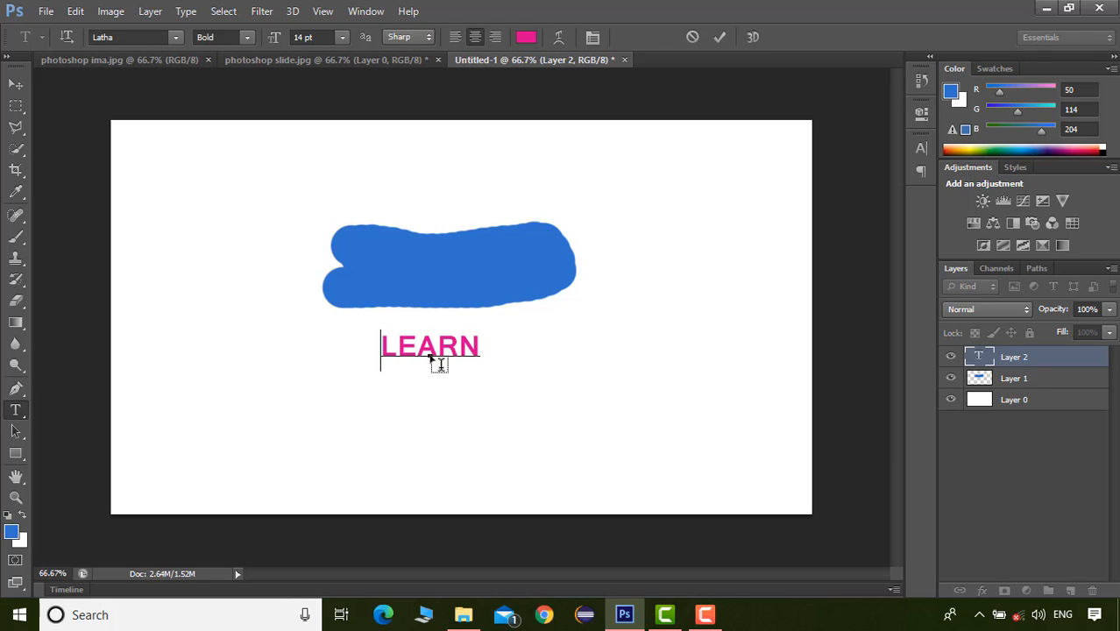
{"action": "left_click", "coordinate": [16, 84]}
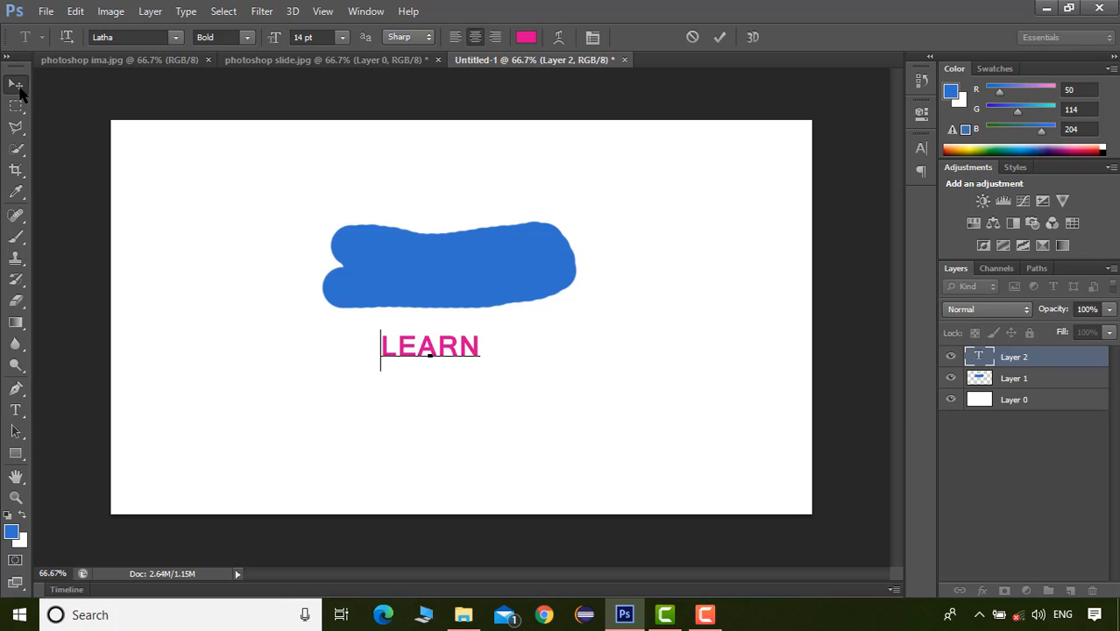
{"action": "left_click_drag", "start_coordinate": [456, 218], "coordinate": [486, 32]}
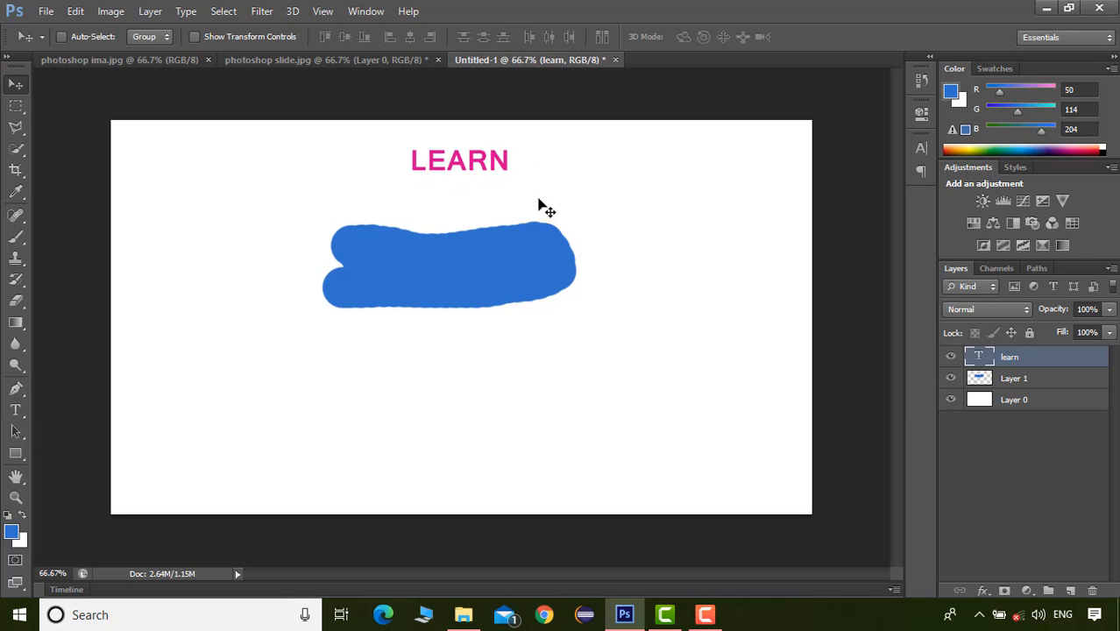
Apply a Stroke layer style with a size of 8 px to the LEARN text layer
{"action": "double_click", "coordinate": [1050, 358]}
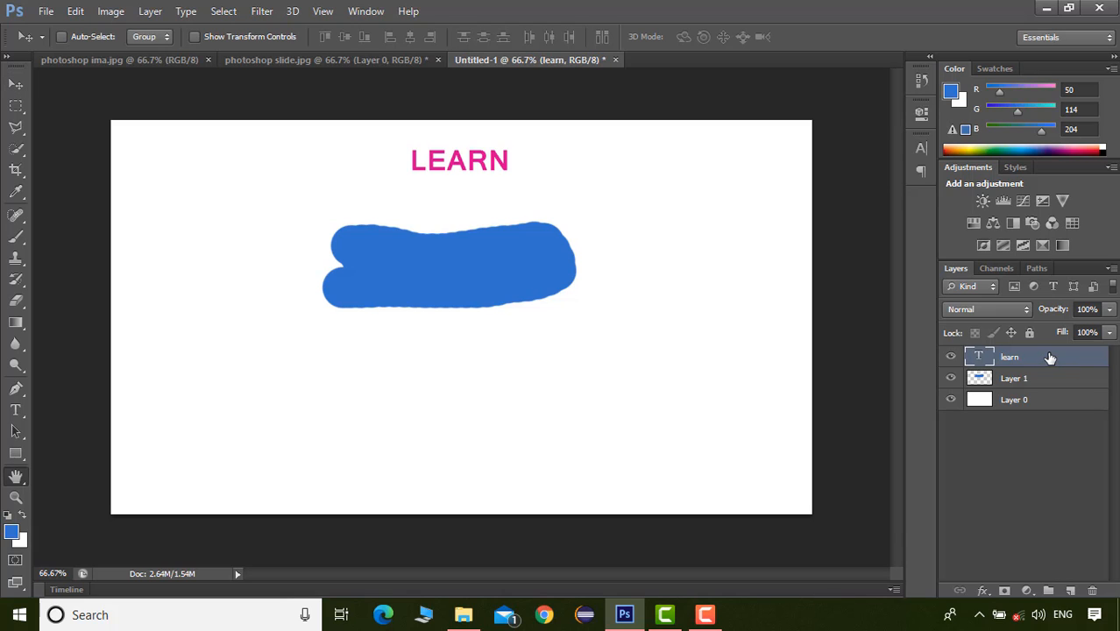
{"action": "left_click_drag", "start_coordinate": [791, 145], "coordinate": [706, 95]}
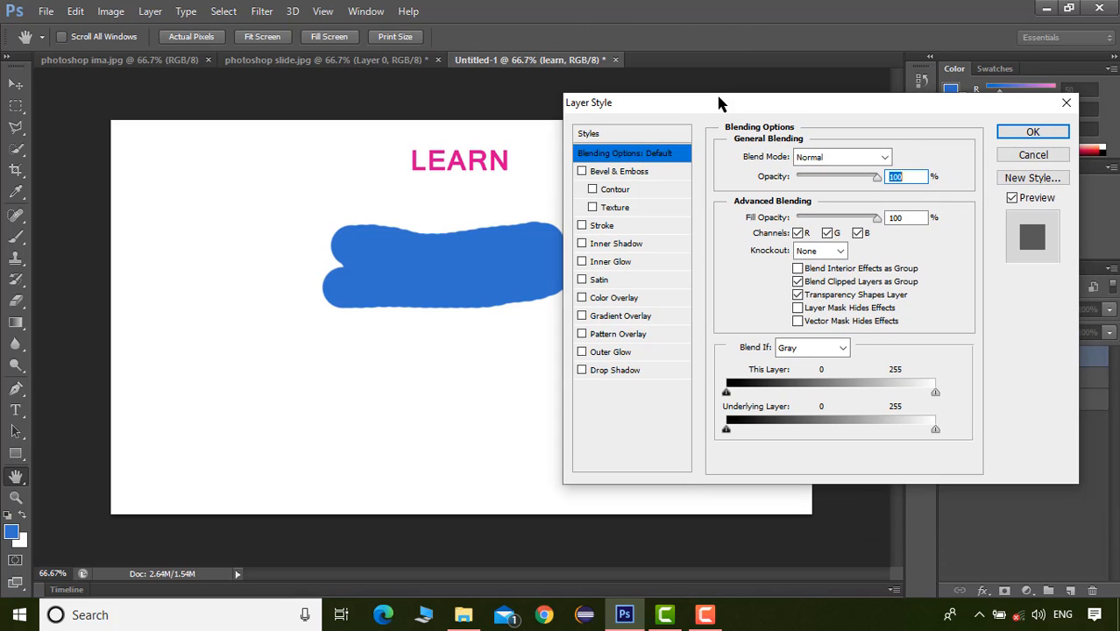
{"action": "left_click", "coordinate": [583, 226]}
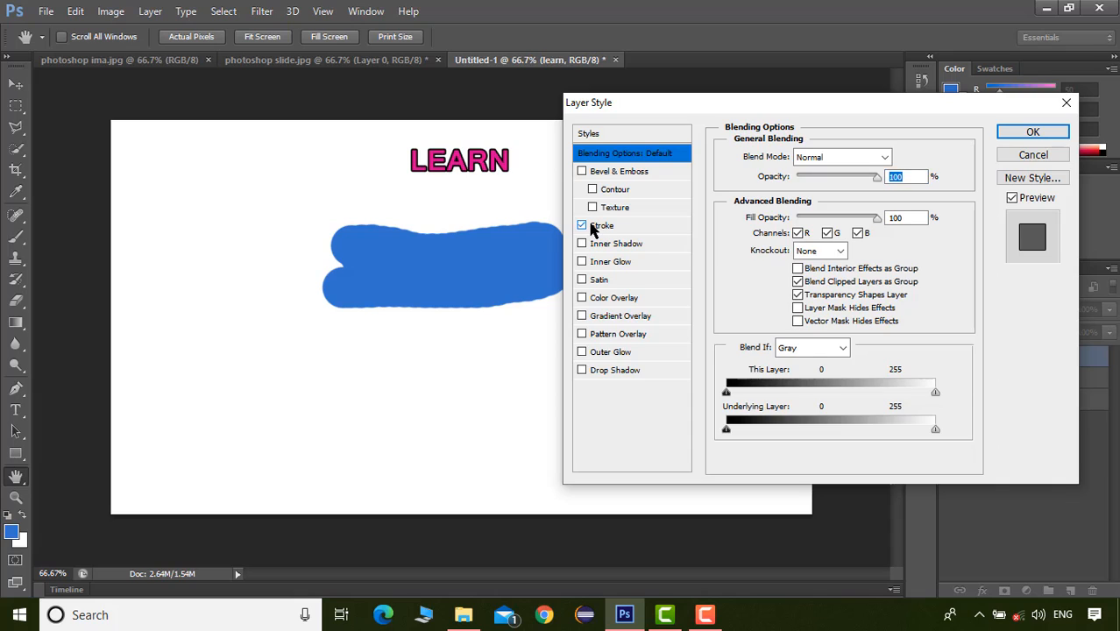
{"action": "left_click", "coordinate": [596, 226]}
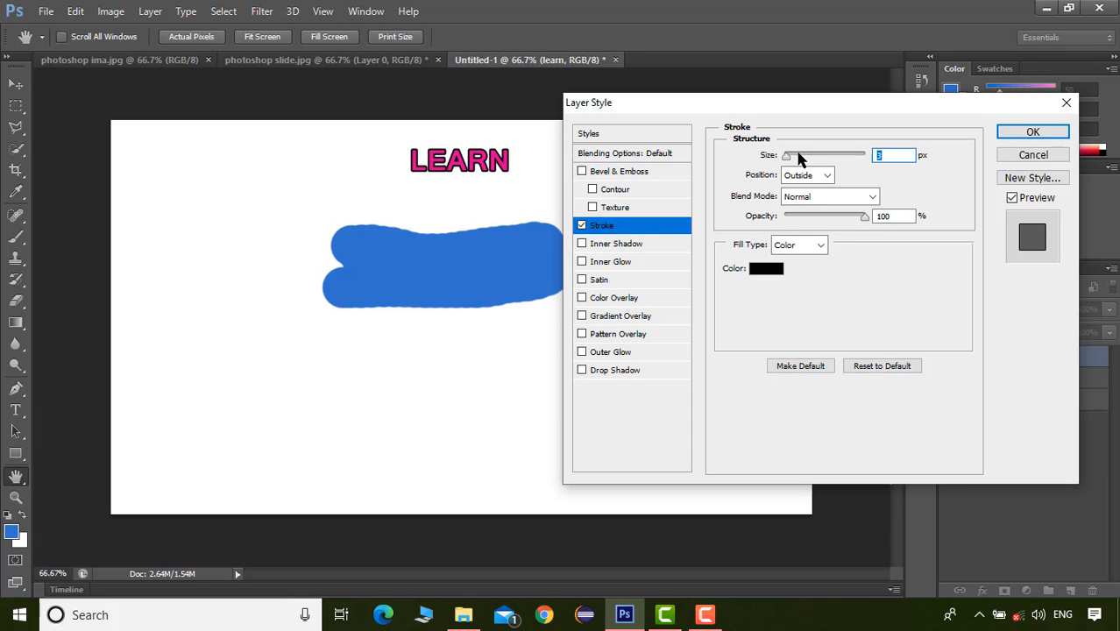
{"action": "left_click_drag", "start_coordinate": [797, 155], "coordinate": [795, 166]}
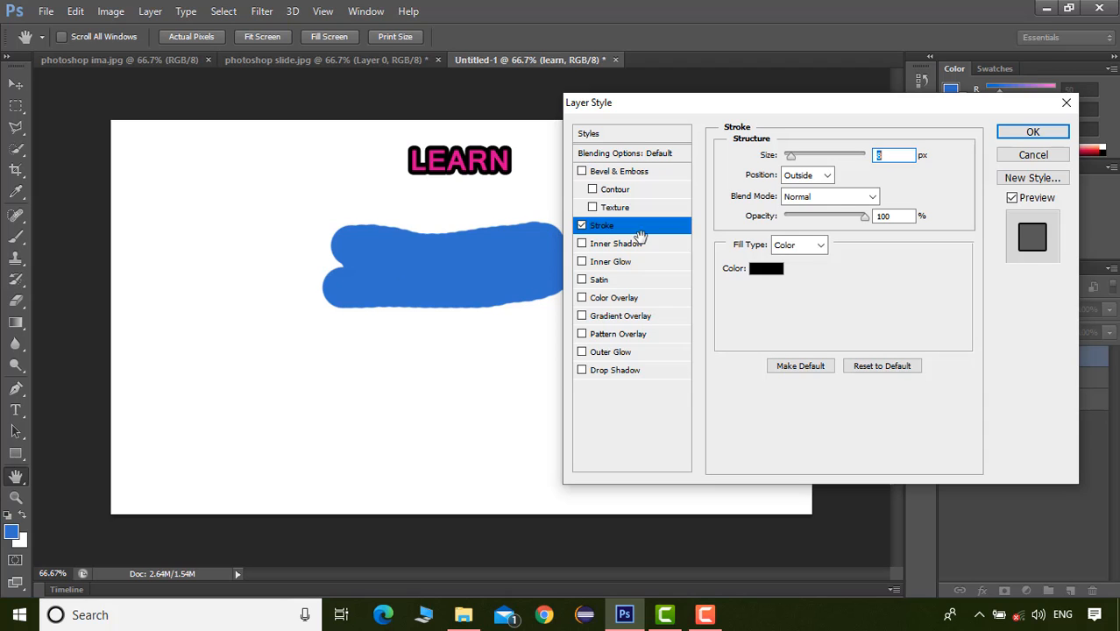
{"action": "left_click", "coordinate": [1034, 132]}
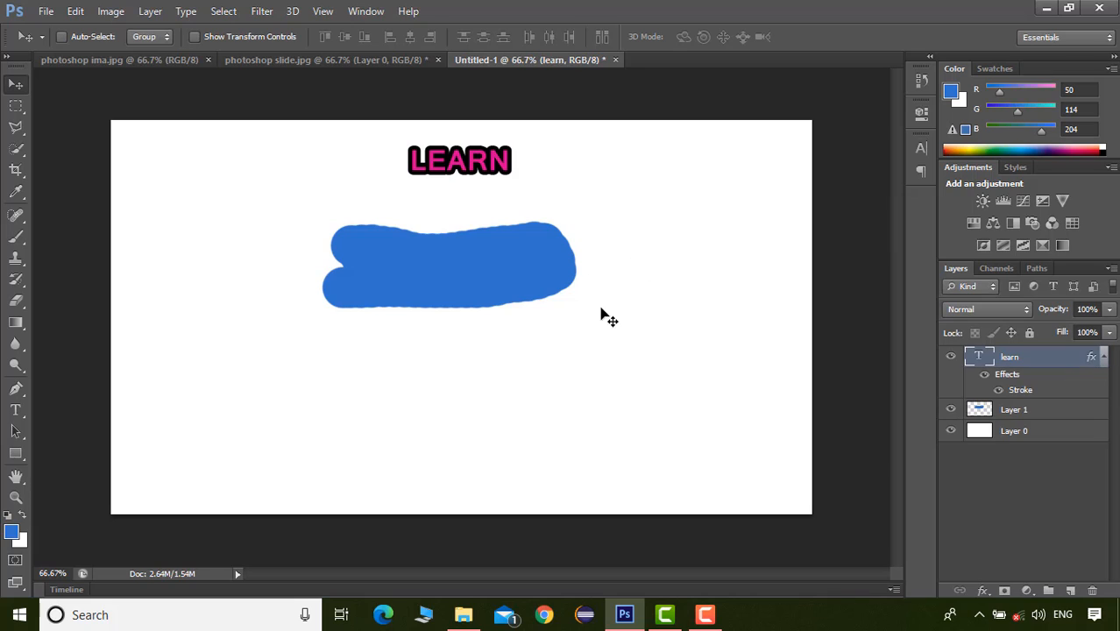
{"action": "left_click", "coordinate": [11, 84]}
{"action": "left_click", "coordinate": [15, 412]}
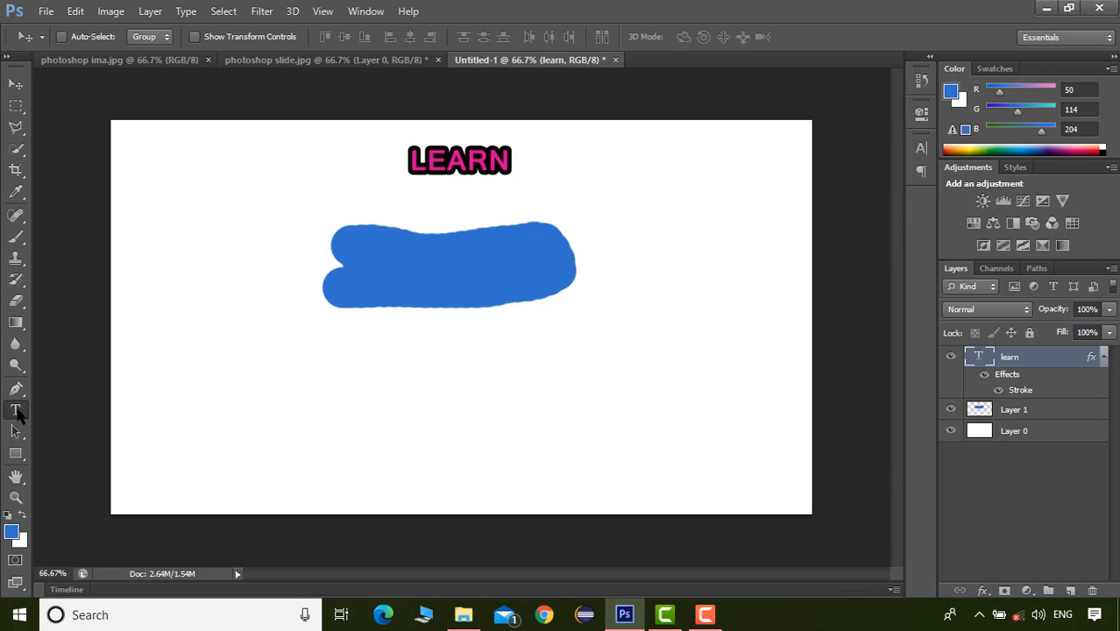
{"action": "left_click", "coordinate": [16, 88]}
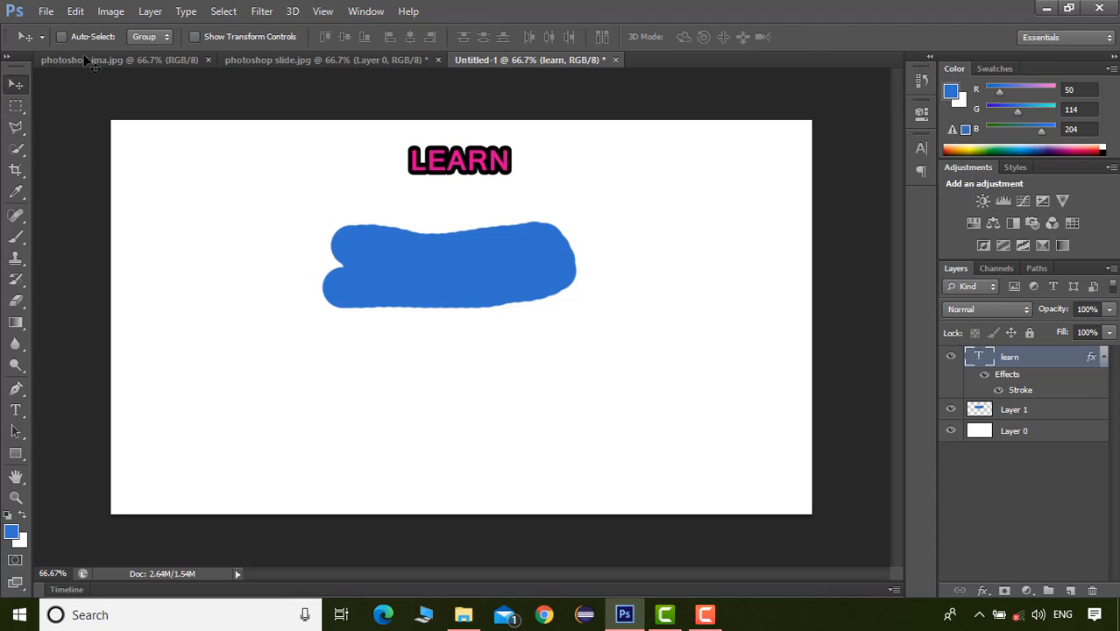
Open the Type preferences and accept them with Middle Eastern as the text engine option
{"action": "left_click", "coordinate": [76, 11]}
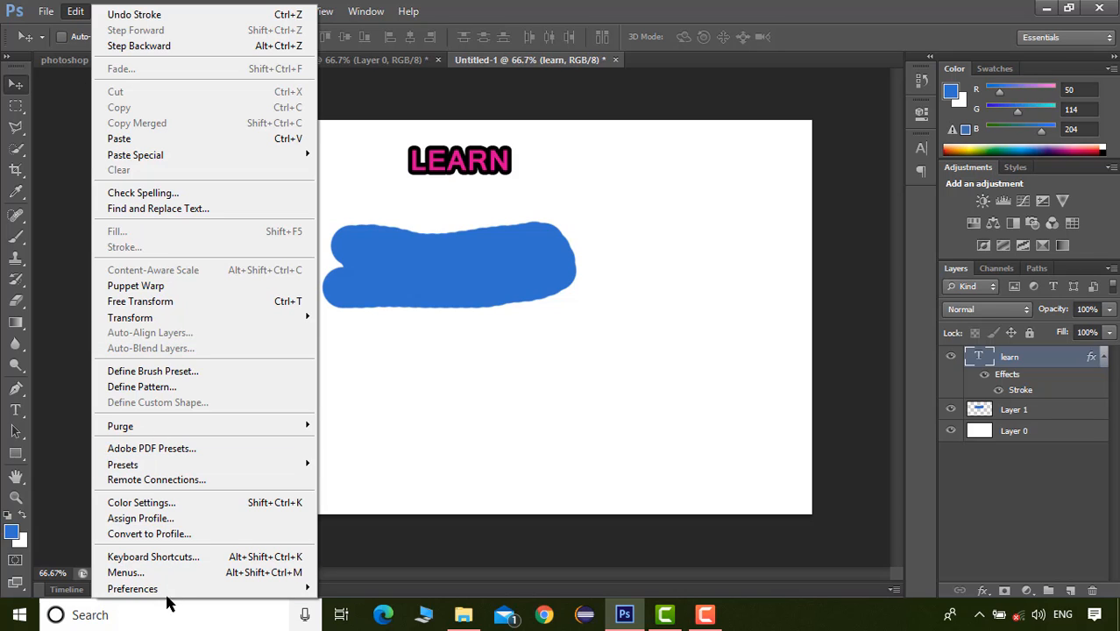
{"action": "mouse_move", "coordinate": [172, 593]}
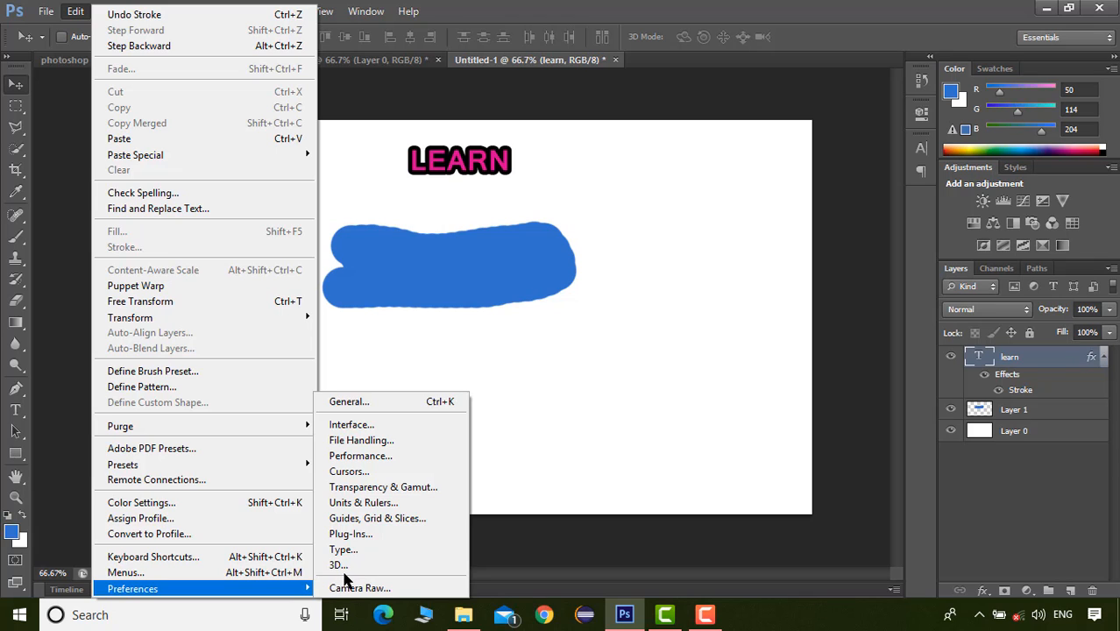
{"action": "left_click", "coordinate": [370, 552]}
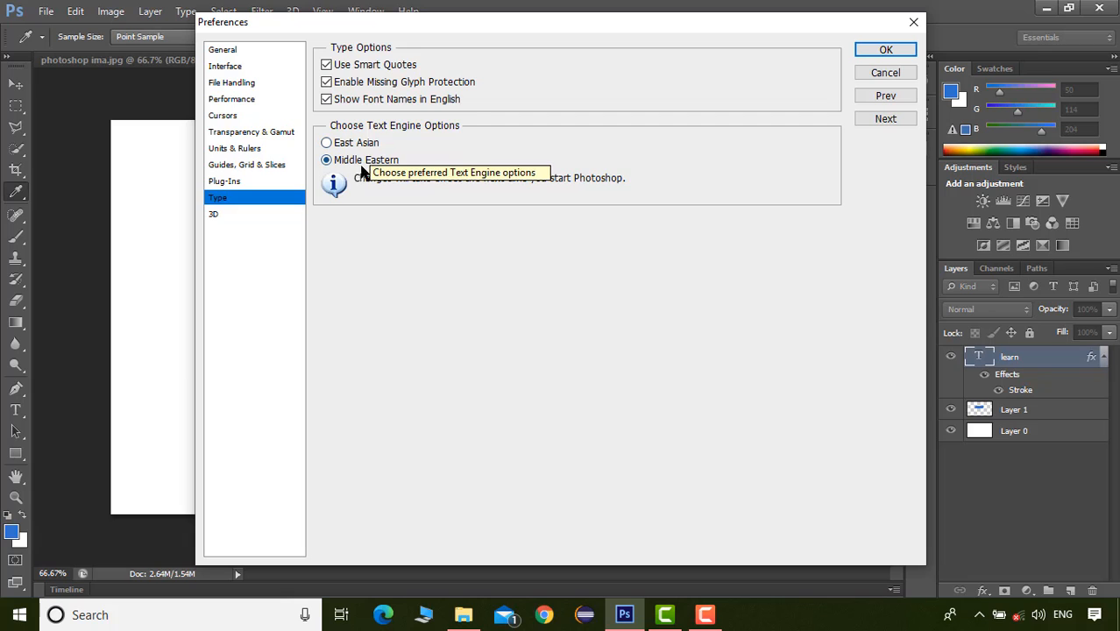
{"action": "left_click", "coordinate": [886, 50]}
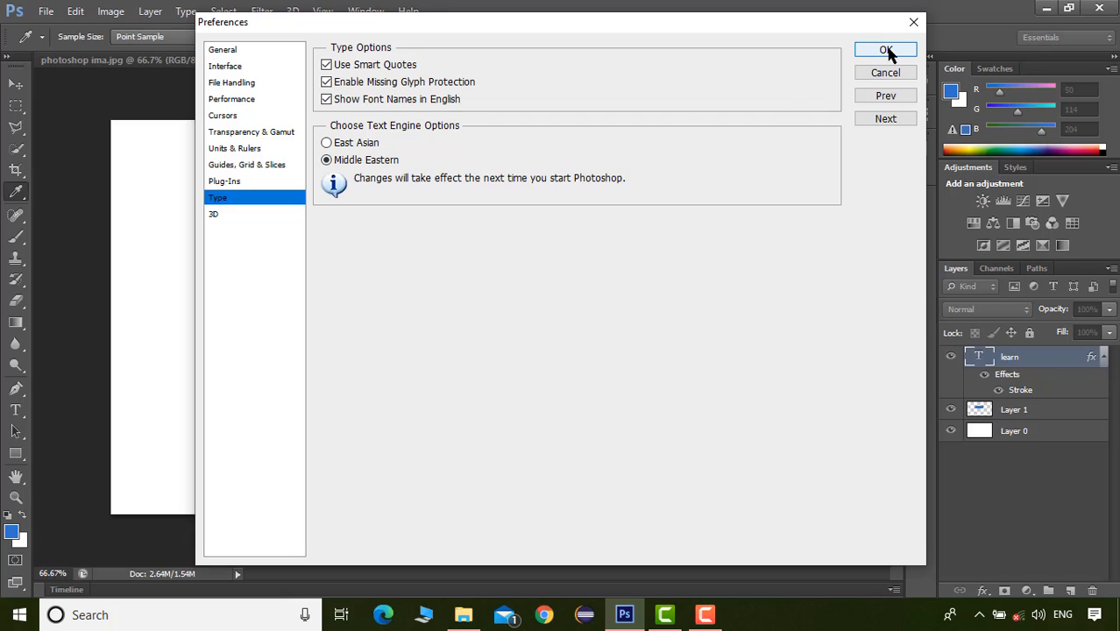
Switch the system keyboard input language to Tamil (India)
{"action": "key", "text": "v"}
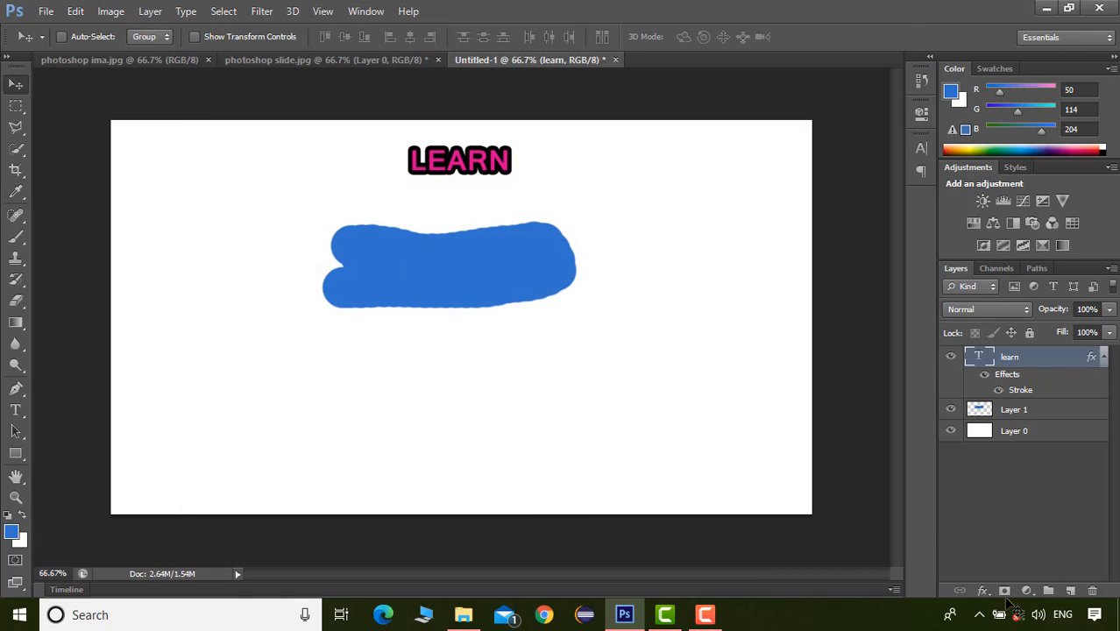
{"action": "left_click", "coordinate": [1062, 615]}
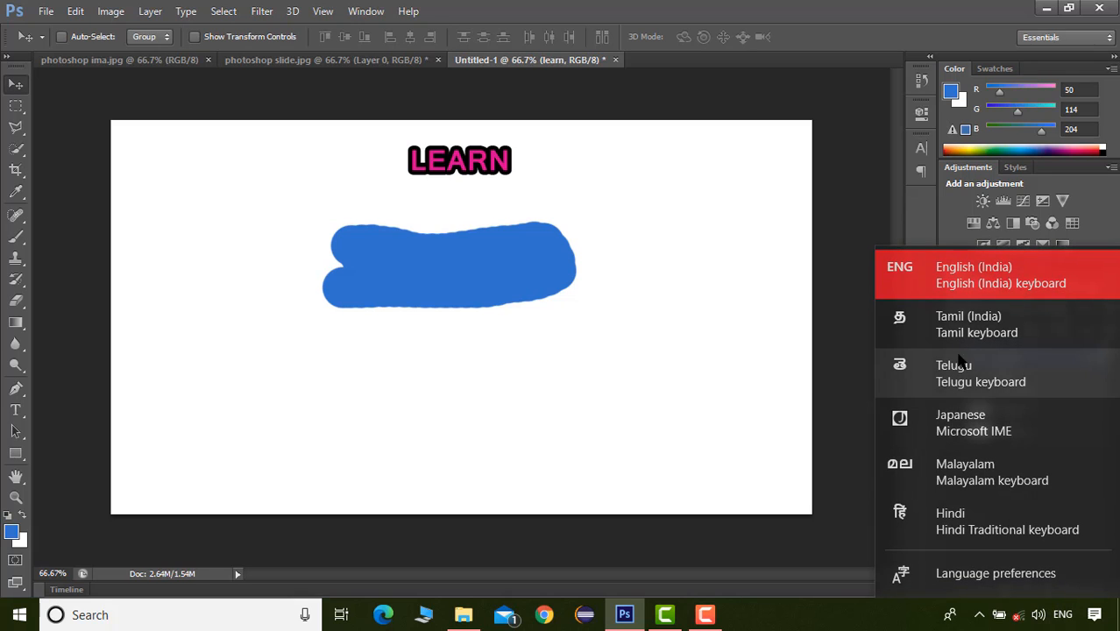
{"action": "left_click", "coordinate": [968, 325]}
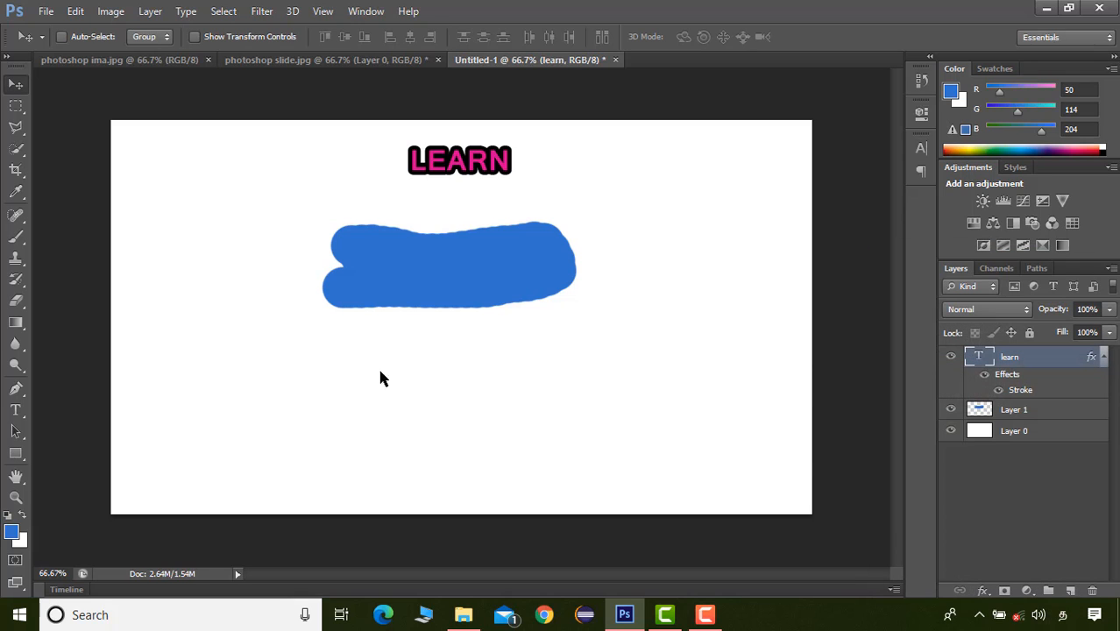
Add the Tamil text "கமத" in pink Latha Bold, 14 pt, on its own layer below the blue band
{"action": "left_click", "coordinate": [16, 409]}
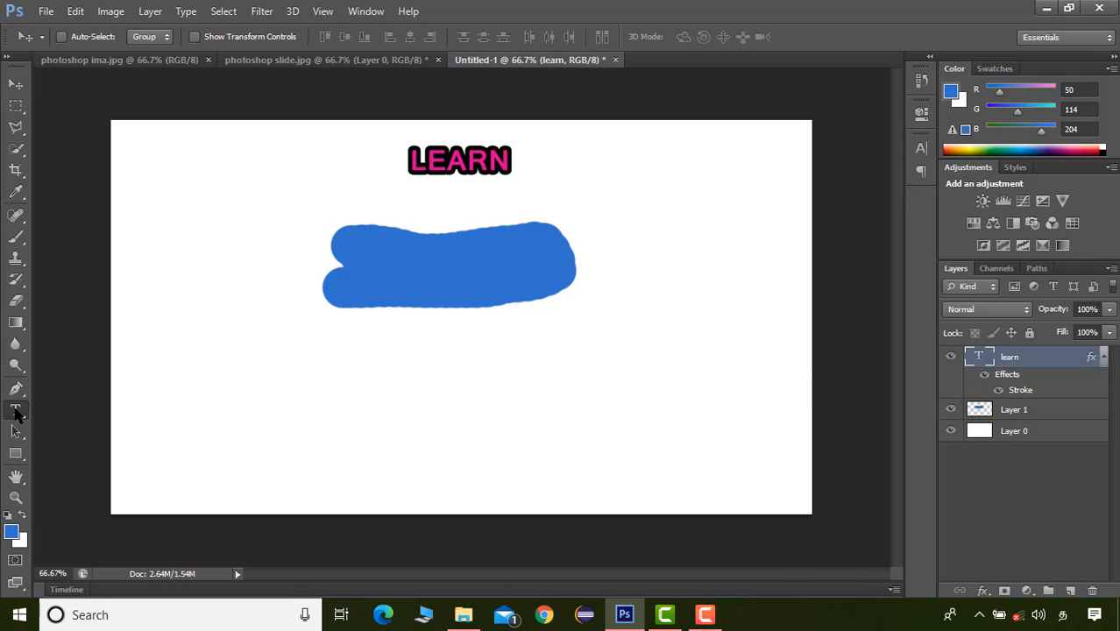
{"action": "left_click", "coordinate": [388, 384]}
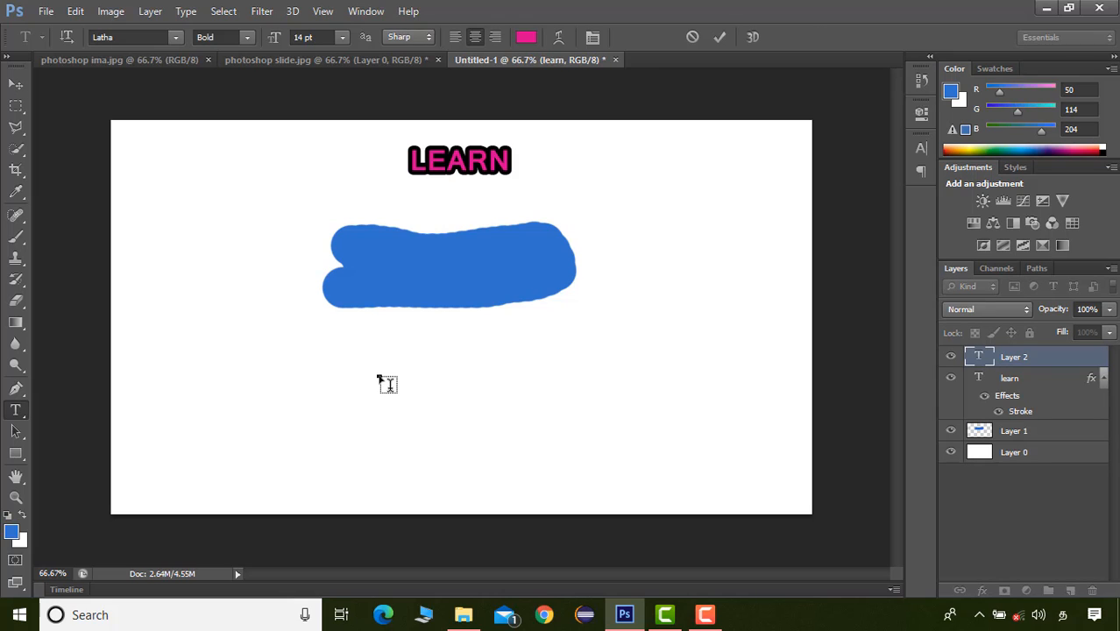
{"action": "type", "text": "கமத"}
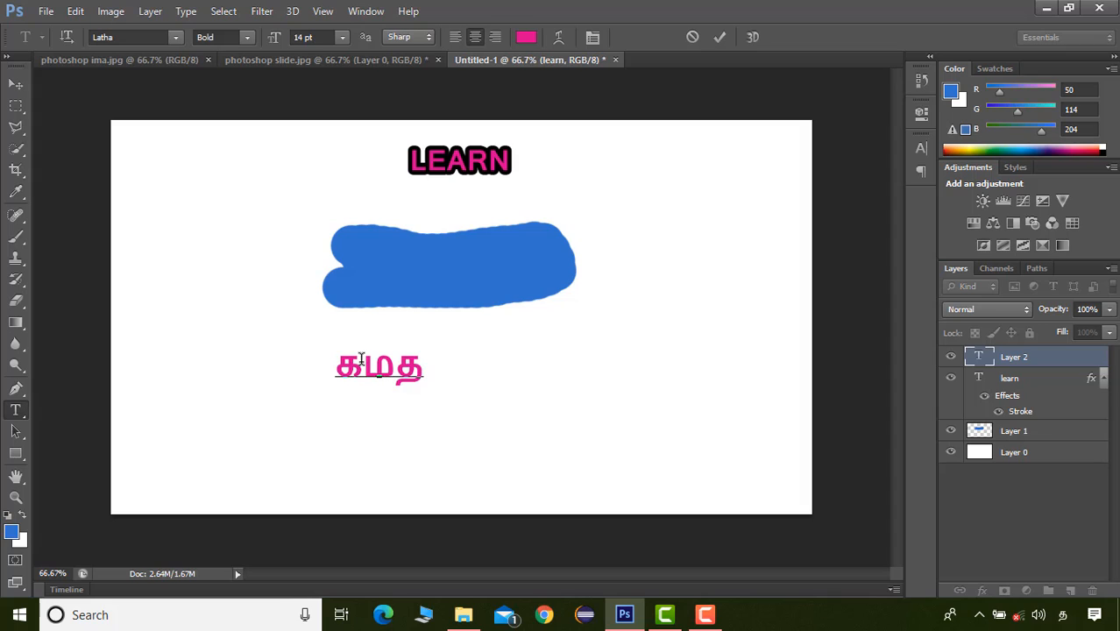
{"action": "left_click", "coordinate": [335, 361]}
{"action": "left_click", "coordinate": [386, 372]}
{"action": "left_click", "coordinate": [16, 84]}
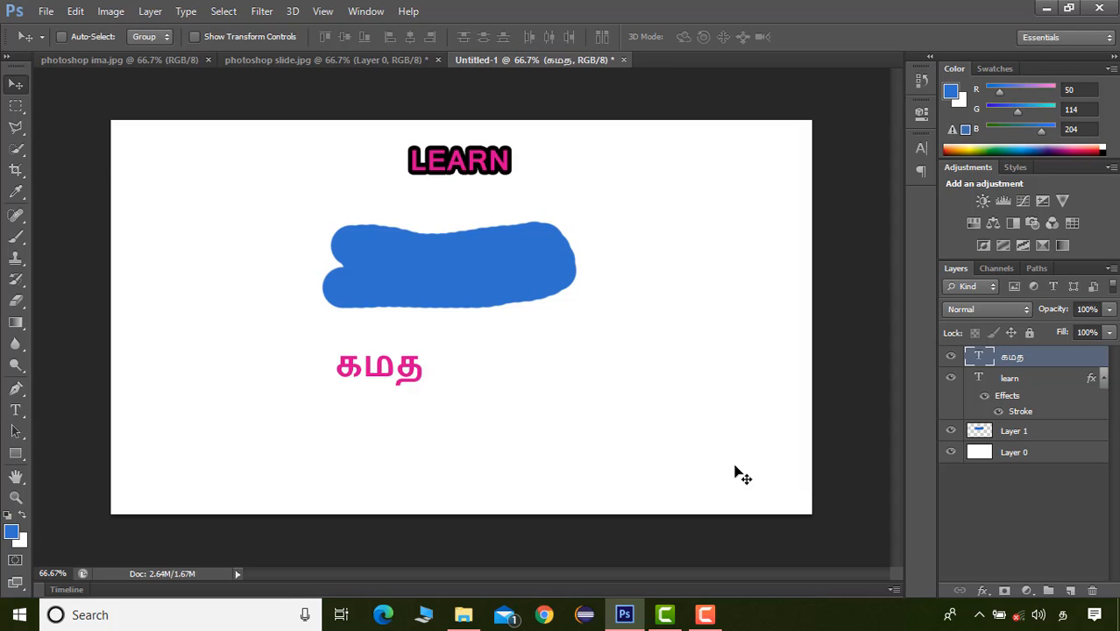